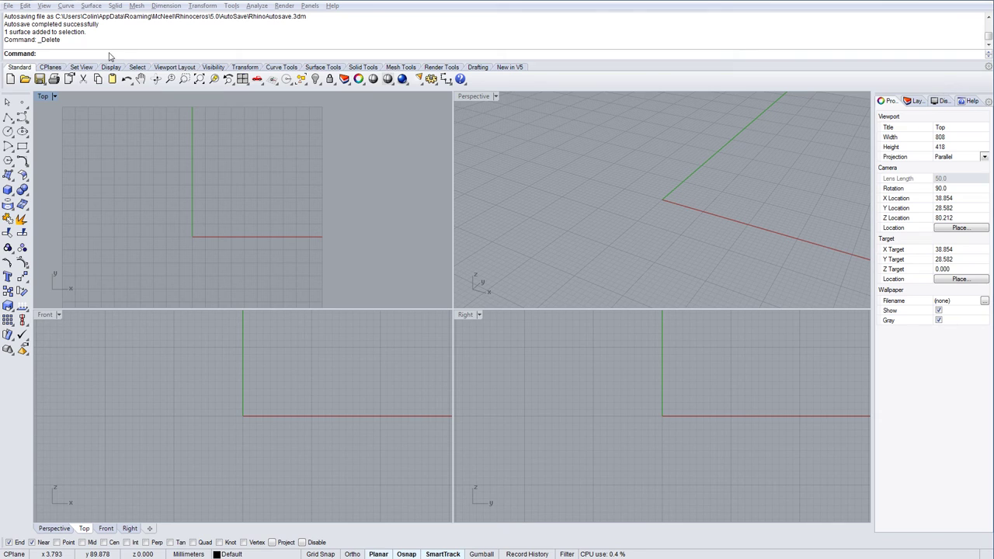
# Step: Open the Surface tools flyout from the left toolbar
pyautogui.click(9, 176)
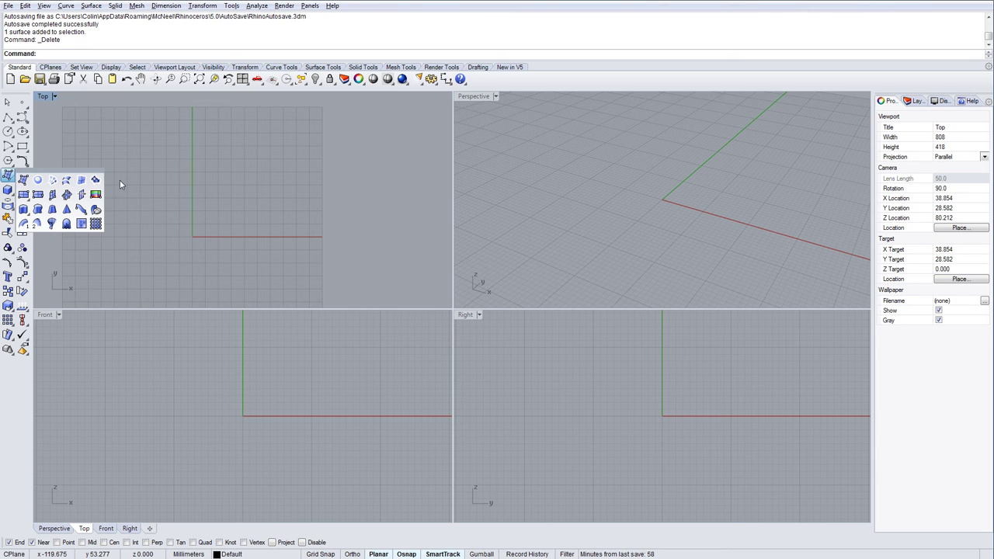
# Step: Start a heightfield from shell exray.jpg over an axis-aligned rectangle picked in Top with Ortho on
pyautogui.click(82, 224)
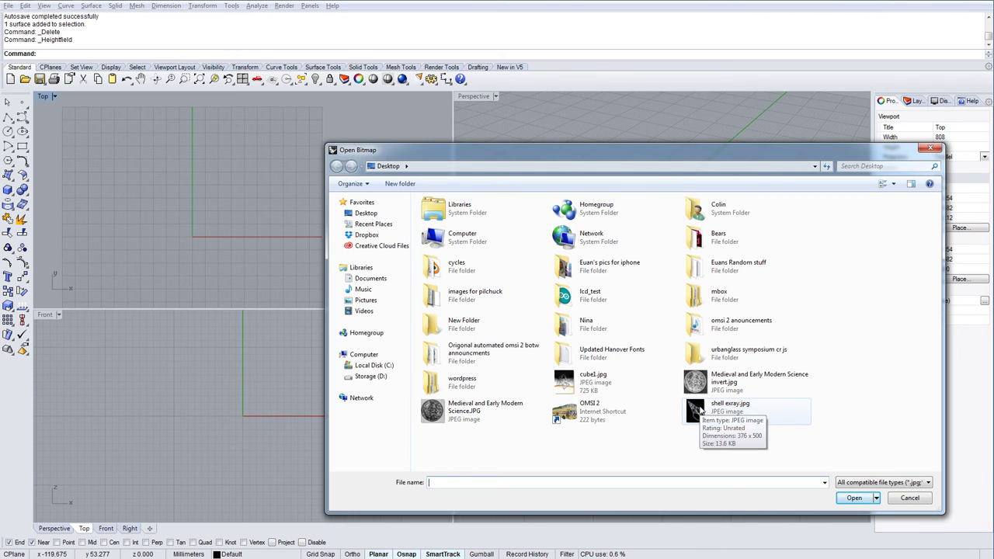
pyautogui.click(701, 410)
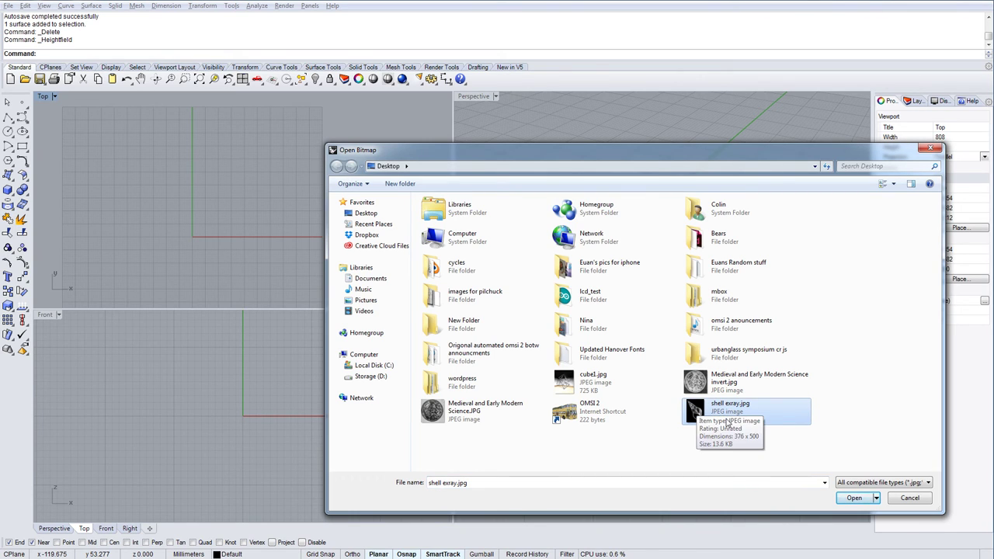
pyautogui.doubleClick(701, 411)
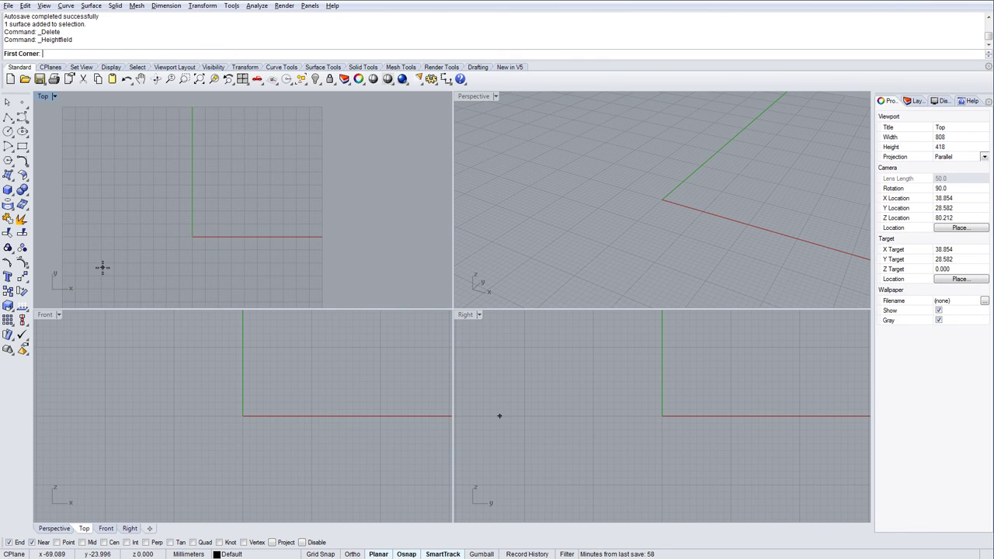
pyautogui.click(102, 267)
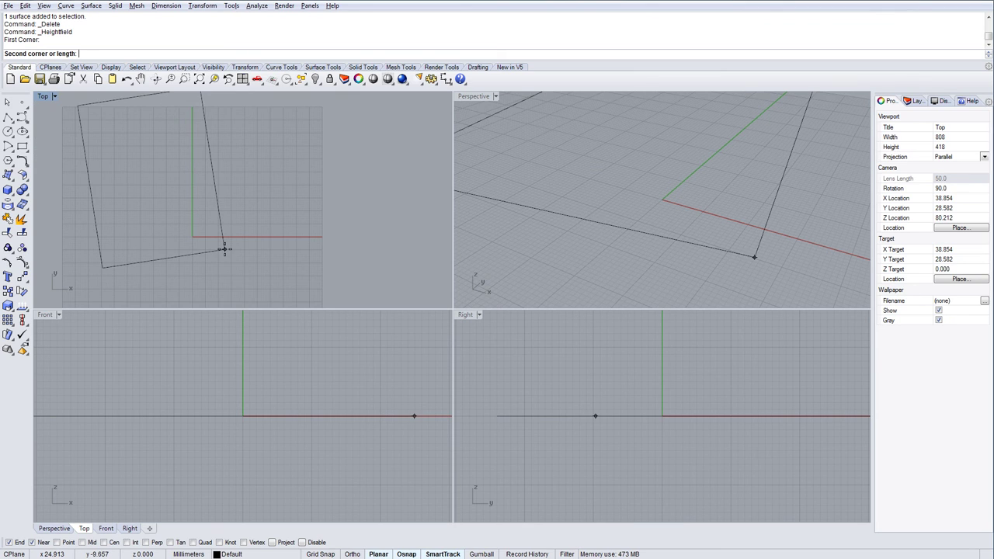
pyautogui.press('F8')
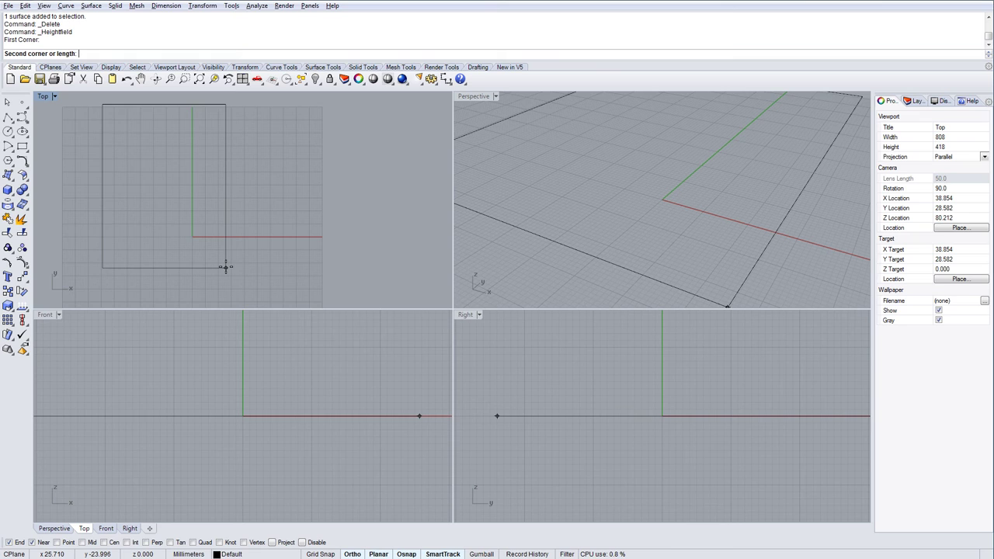
pyautogui.click(225, 267)
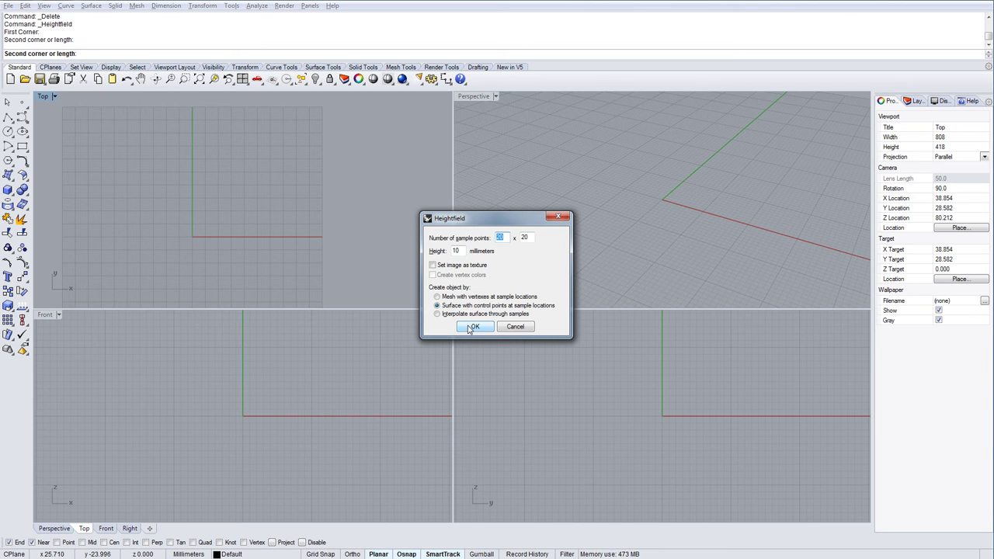
# Step: Accept the 10 mm heightfield, then drag the new surface left, away from the origin
pyautogui.click(471, 327)
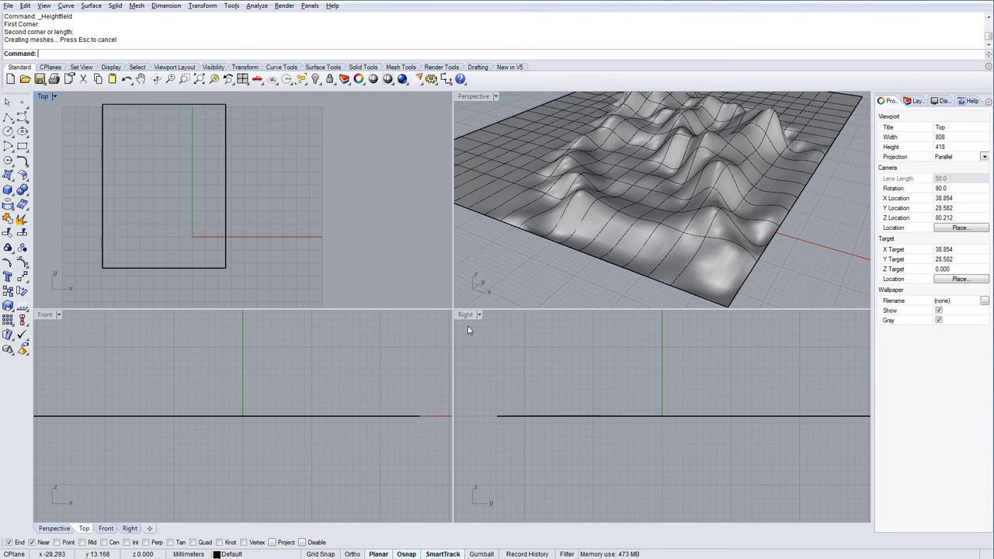
pyautogui.scroll(-5, 701, 194)
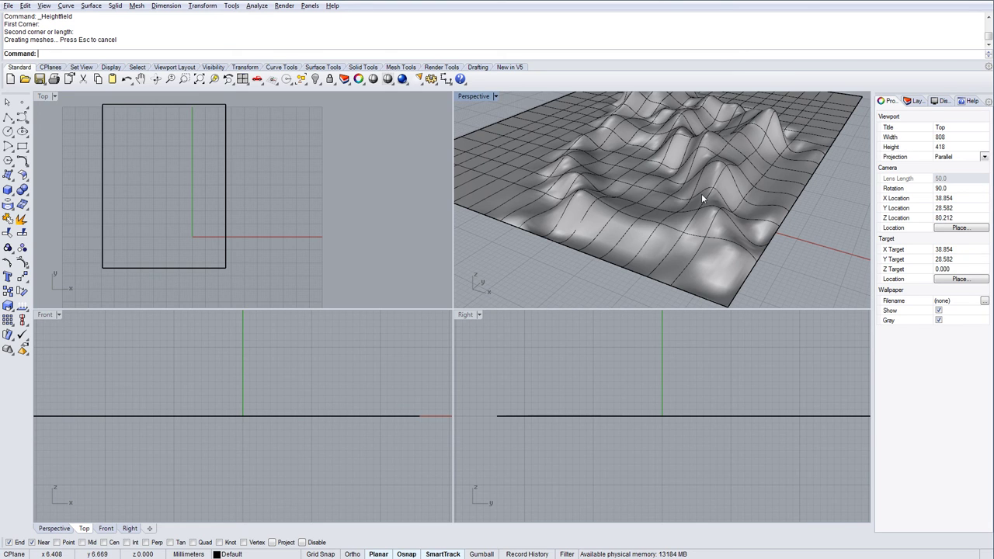
pyautogui.doubleClick(466, 97)
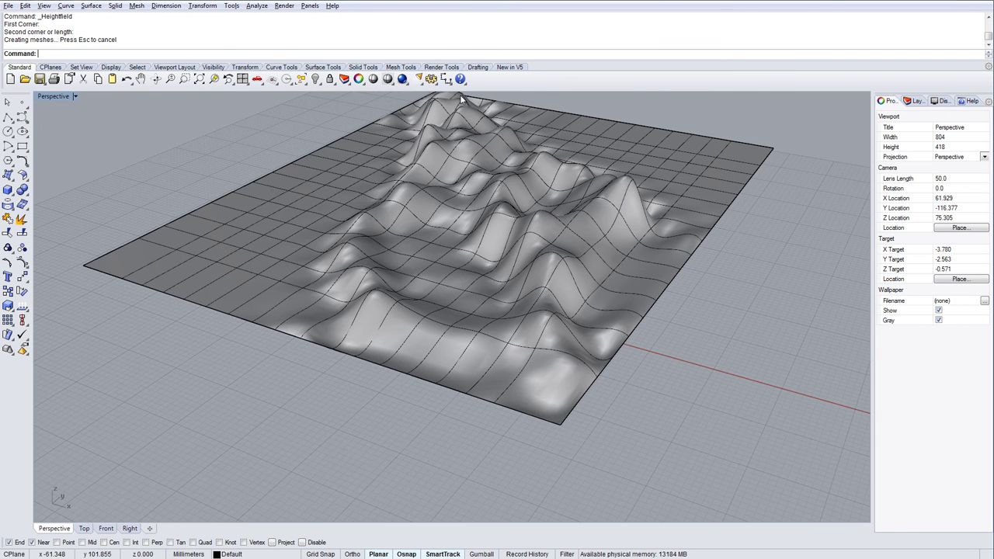
pyautogui.scroll(3, 304, 281)
pyautogui.scroll(-4, 302, 280)
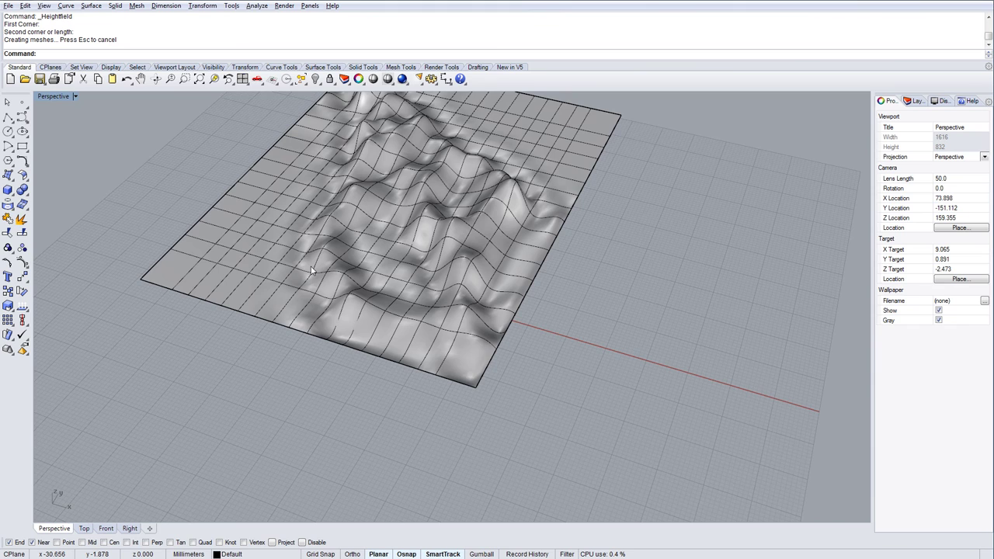
pyautogui.keyDown('shift'); pyautogui.moveTo(303, 333); pyautogui.dragTo(362, 312, button='right'); pyautogui.keyUp('shift')
pyautogui.scroll(-4, 342, 341)
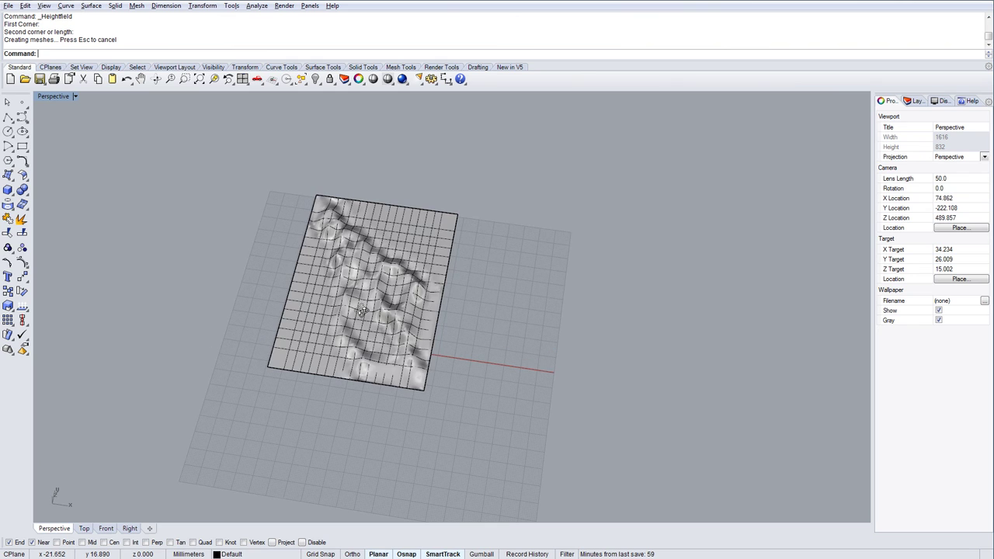
pyautogui.moveTo(387, 299); pyautogui.dragTo(190, 279)
# Step: Start another shell exray.jpg heightfield, then cancel it after the first corner
pyautogui.press('Escape')
pyautogui.press('Return')
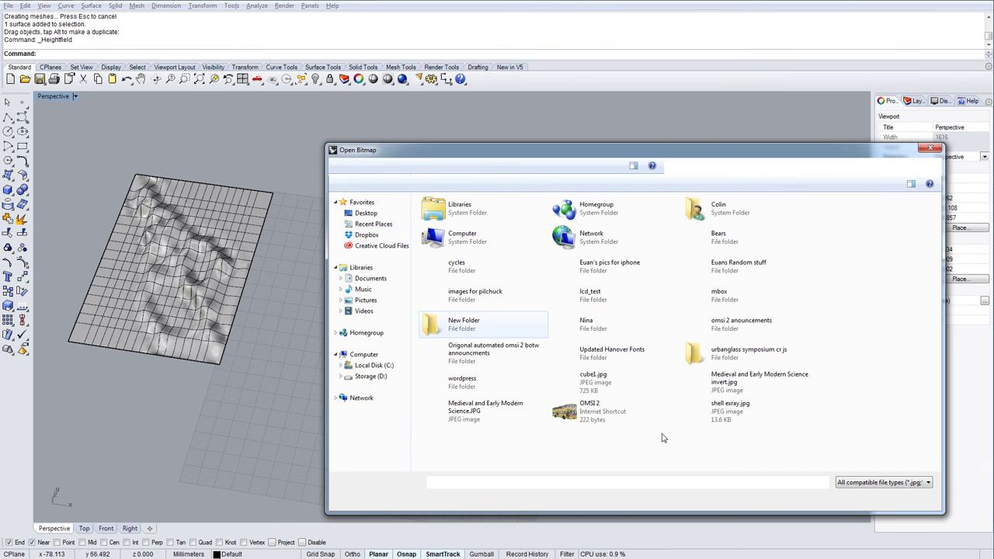
pyautogui.click(698, 413)
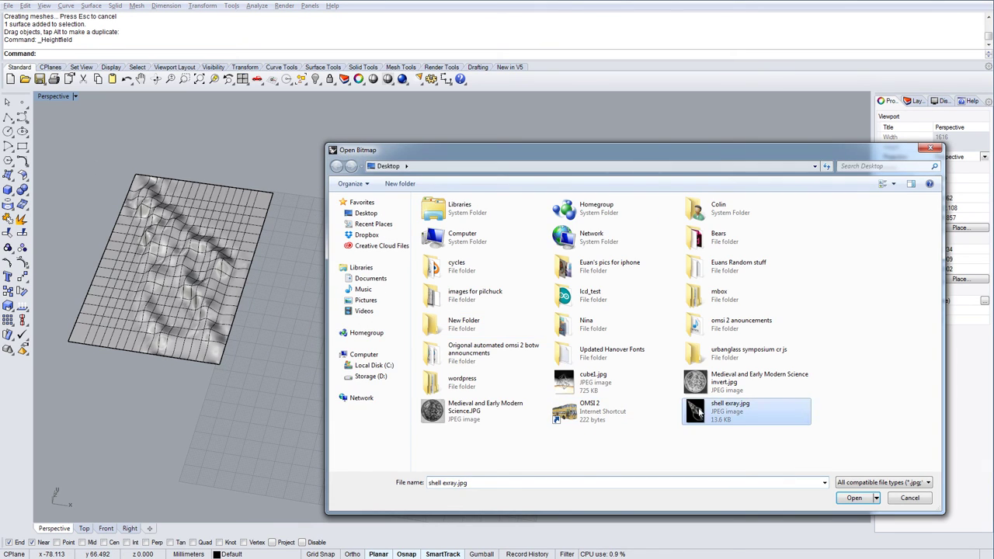
pyautogui.click(855, 498)
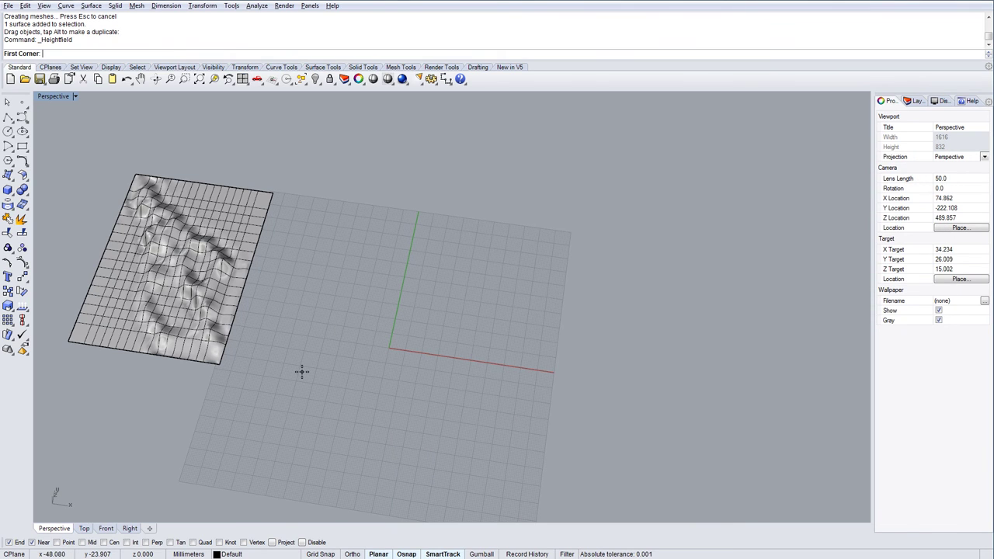
pyautogui.click(302, 372)
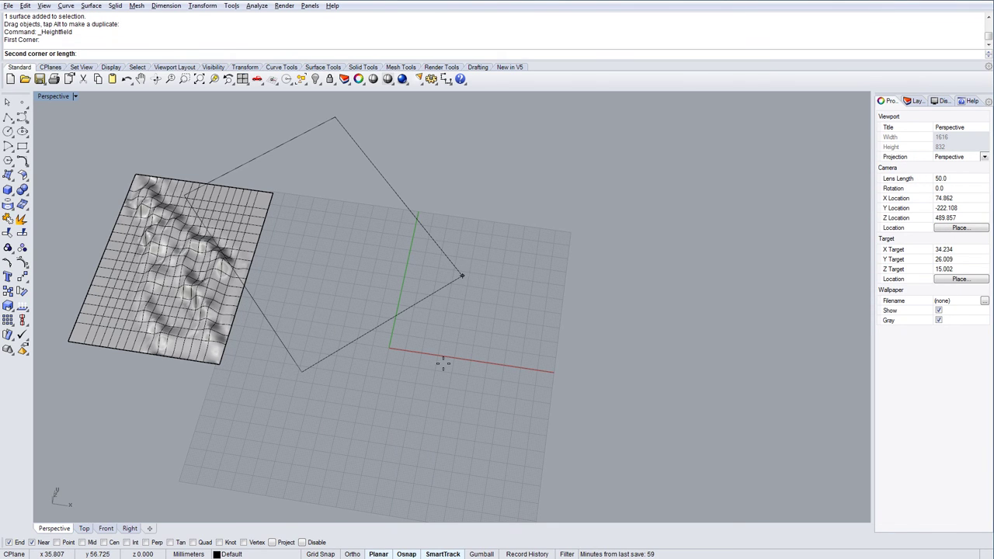
pyautogui.press('Escape')
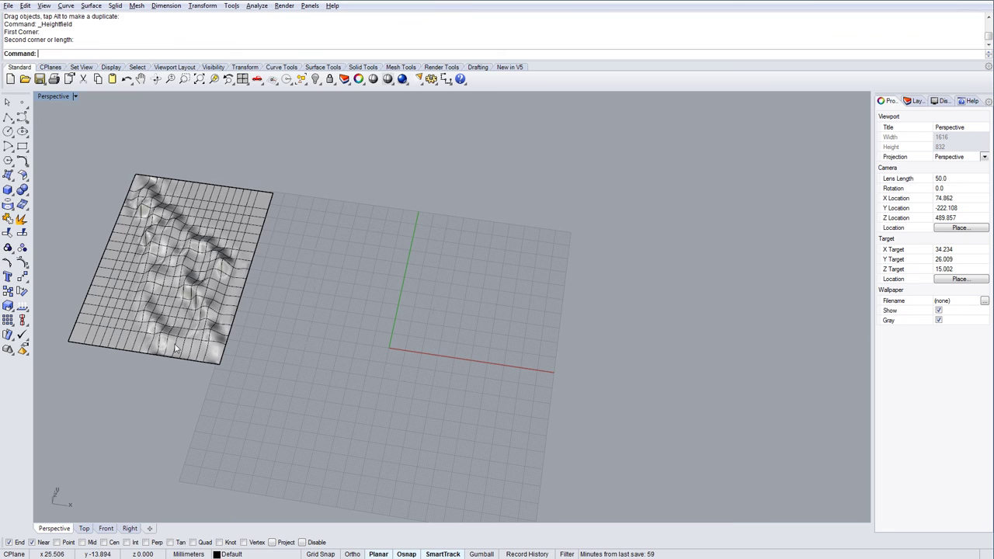
# Step: Draw a rectangle snapped to the heightfield's corners and drag it right over the origin
pyautogui.click(23, 148)
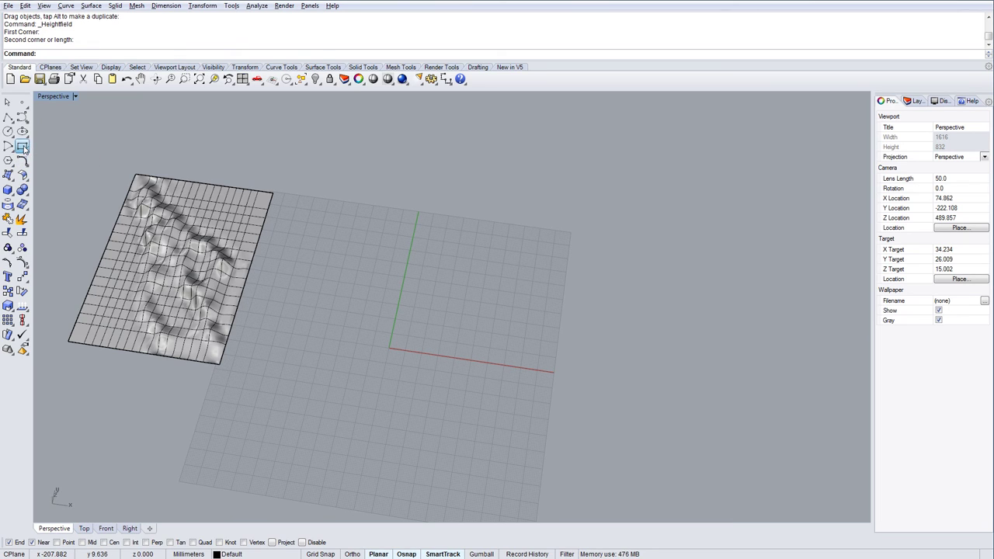
pyautogui.click(67, 341)
pyautogui.click(273, 194)
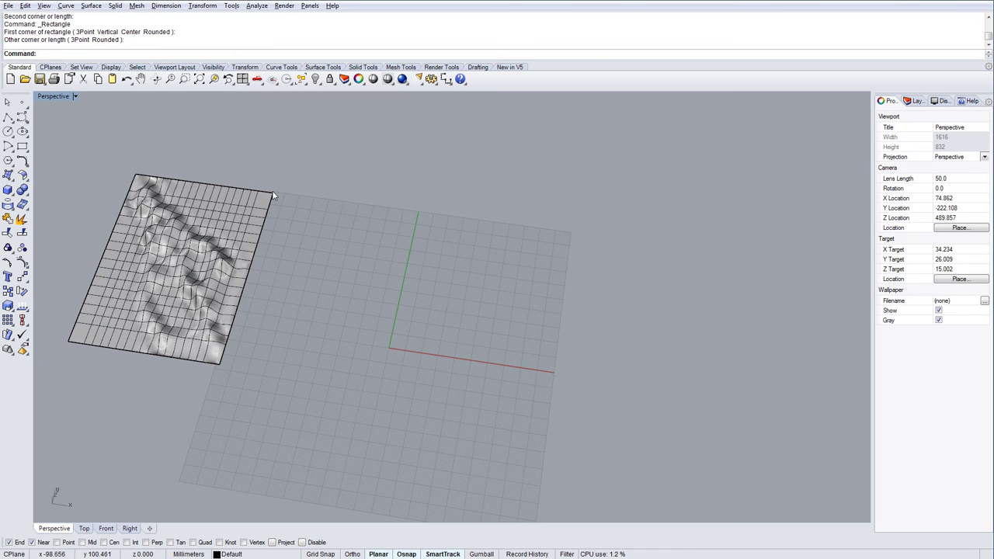
pyautogui.click(270, 194)
pyautogui.click(285, 215)
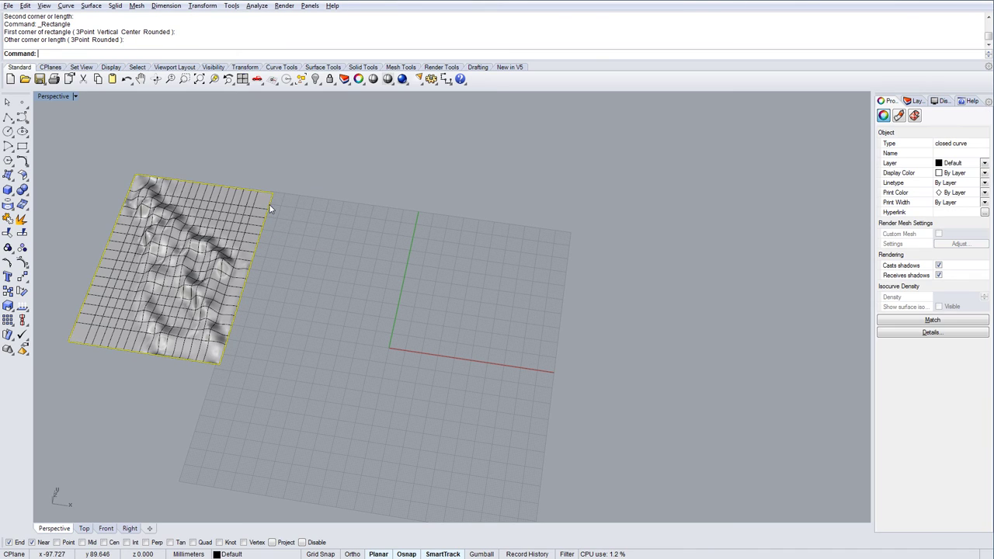
pyautogui.moveTo(269, 204); pyautogui.dragTo(451, 240)
pyautogui.click(481, 282)
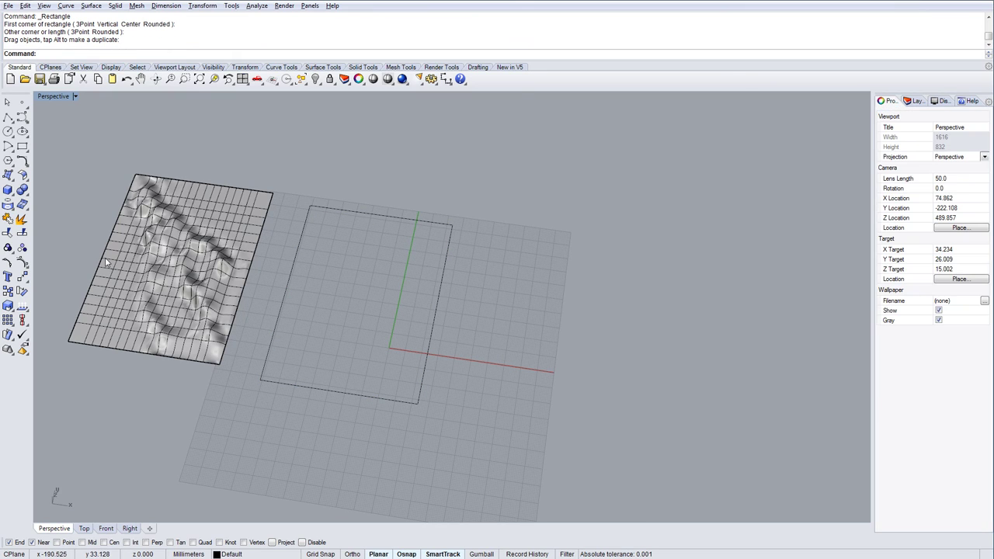
# Step: Run Heightfield on shell exray.jpg snapped to the rectangle's corners, with 80 x 120 sample points
pyautogui.click(82, 55)
pyautogui.write('Heightfield')
pyautogui.press('Return')
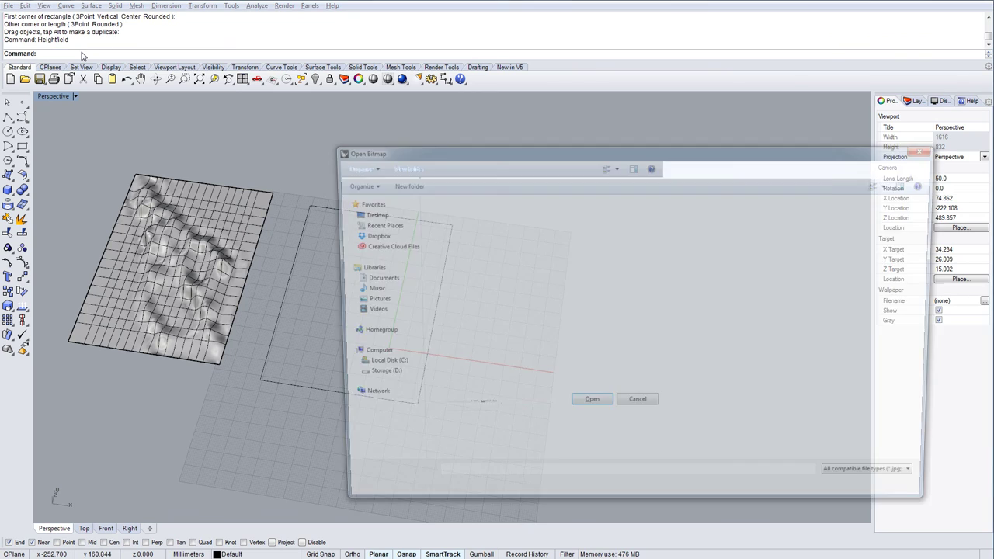
pyautogui.click(708, 414)
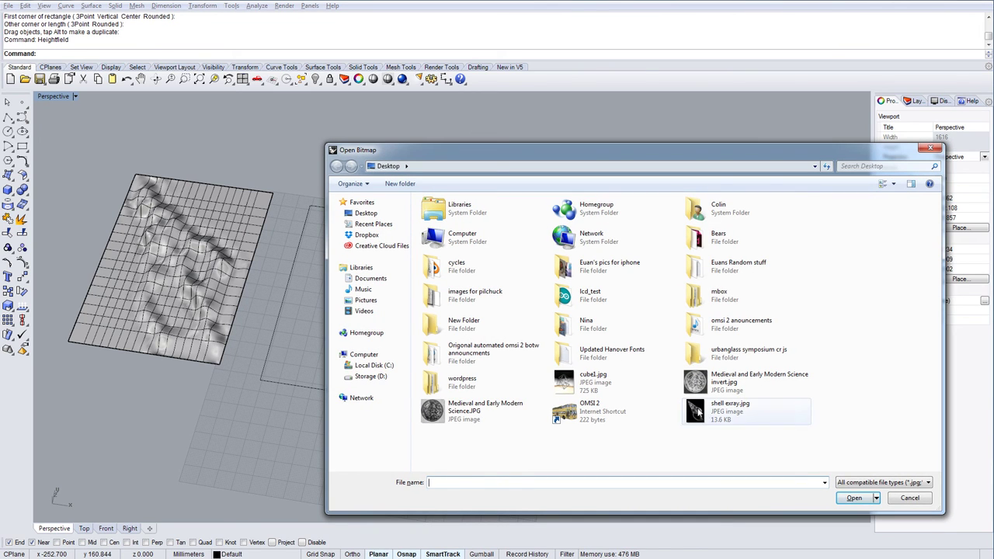
pyautogui.click(854, 498)
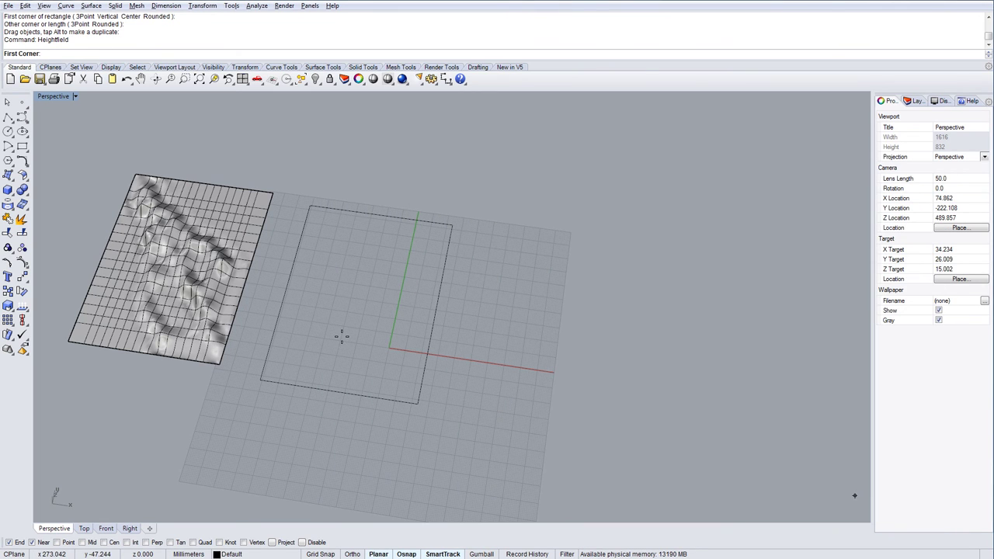
pyautogui.click(261, 380)
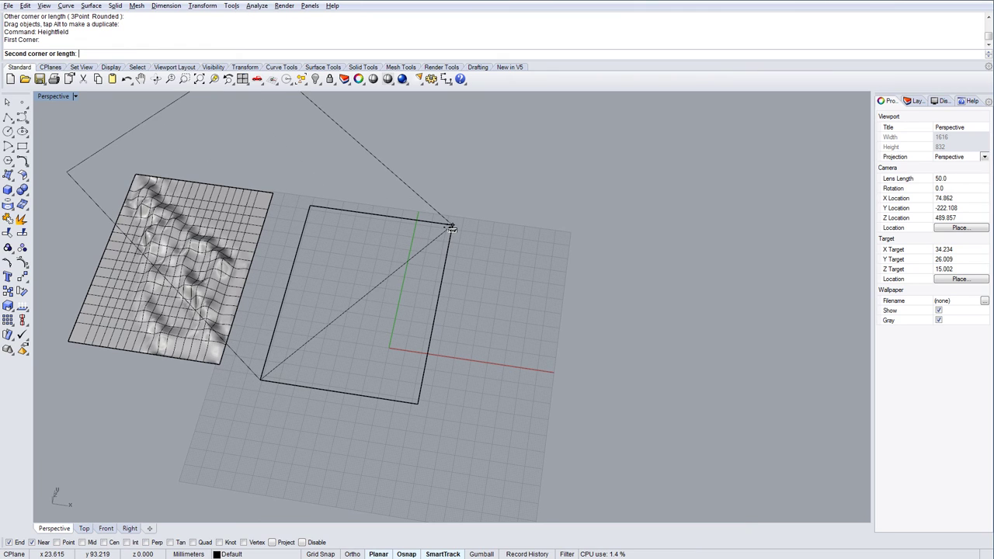
pyautogui.click(417, 401)
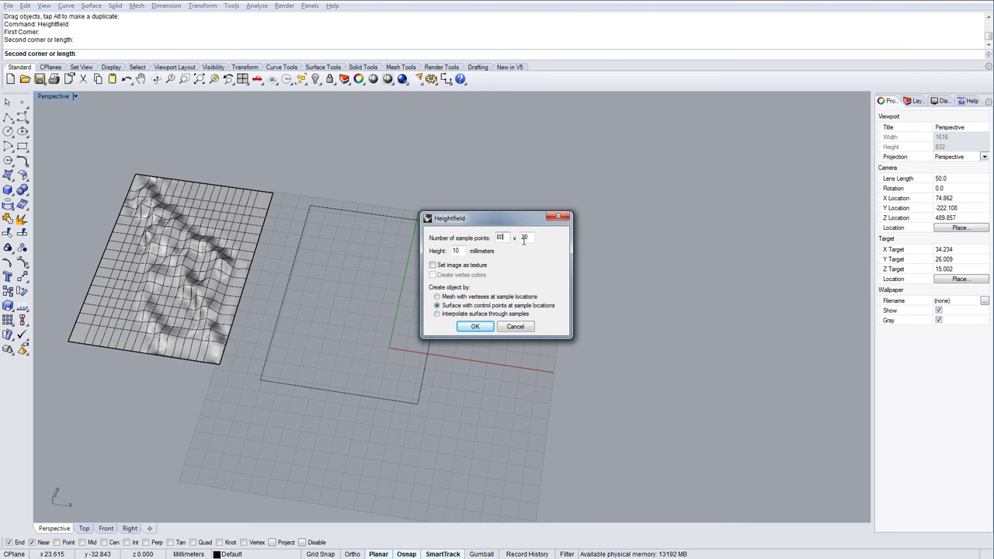
pyautogui.click(525, 238)
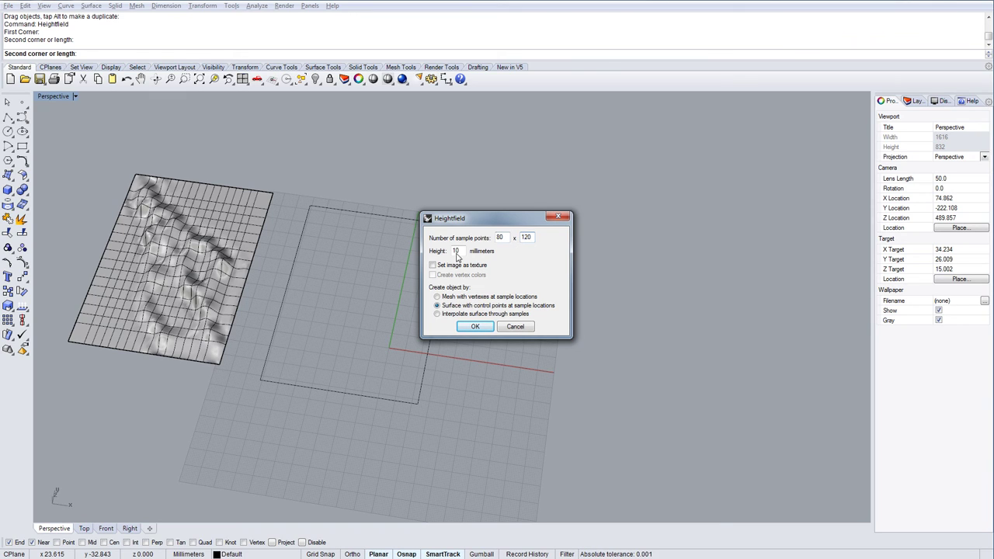
# Step: Create the 80 x 120 shell heightfield and drag it up-left off the rectangle
pyautogui.click(466, 327)
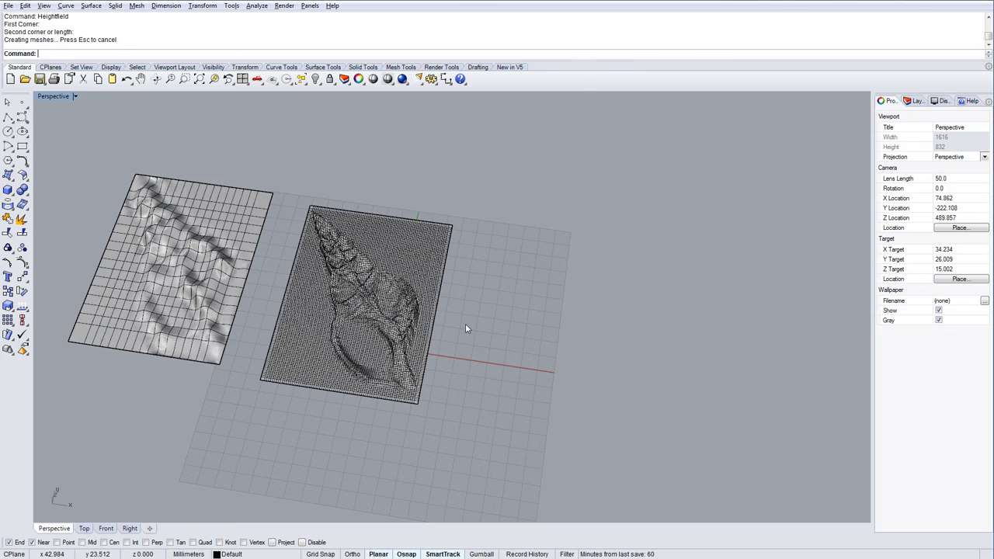
pyautogui.scroll(4, 366, 315)
pyautogui.scroll(6, 366, 315)
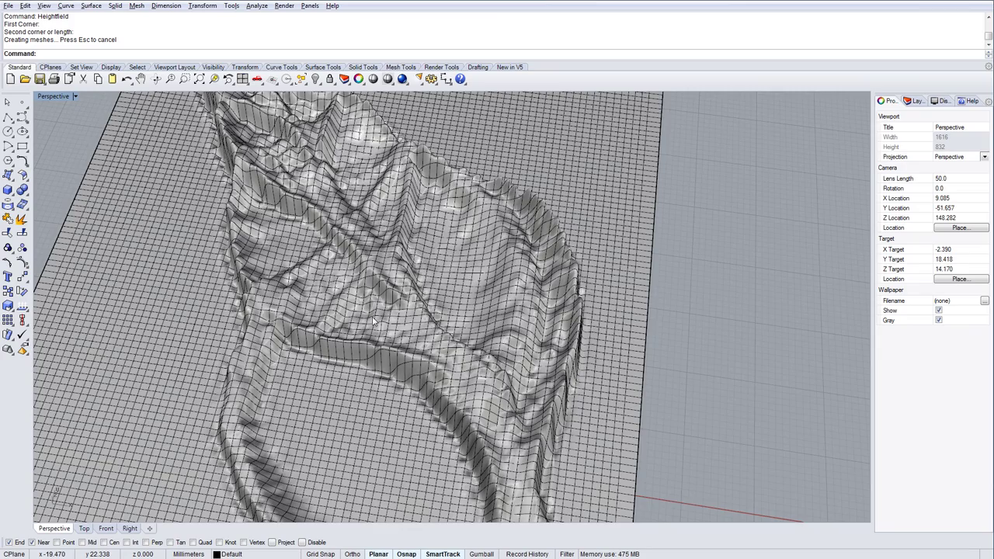
pyautogui.press('Home')
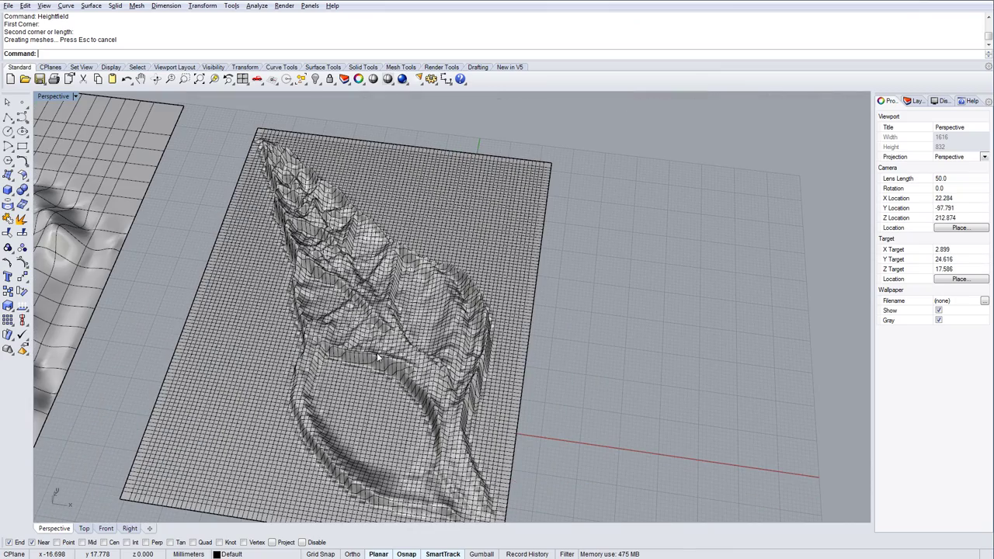
pyautogui.moveTo(290, 325); pyautogui.dragTo(371, 293, button='right')
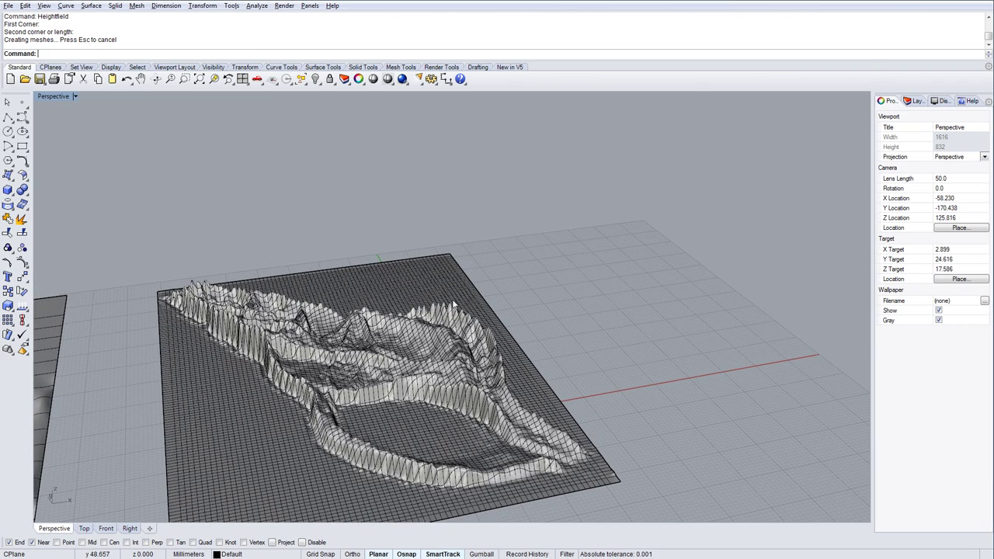
pyautogui.scroll(10, 454, 304)
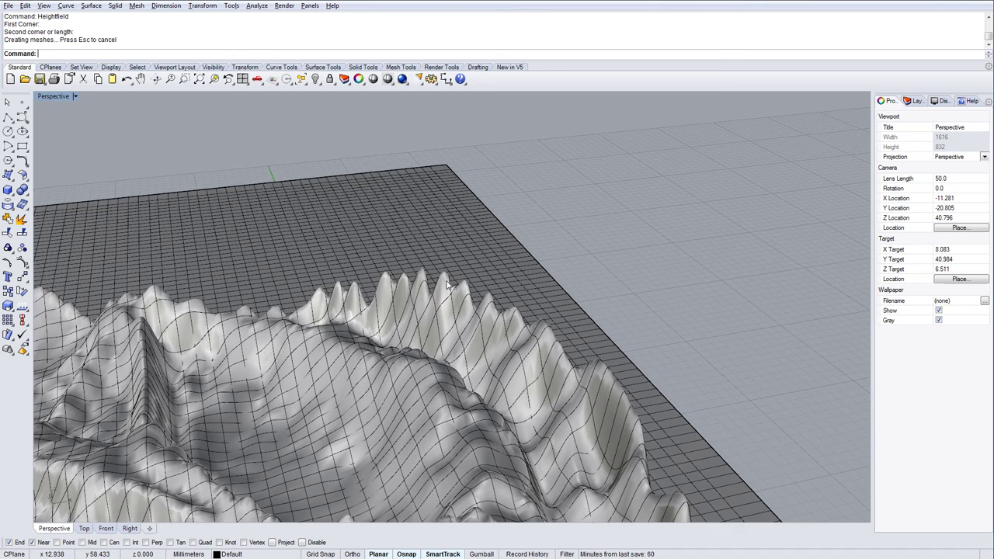
pyautogui.scroll(-10, 488, 301)
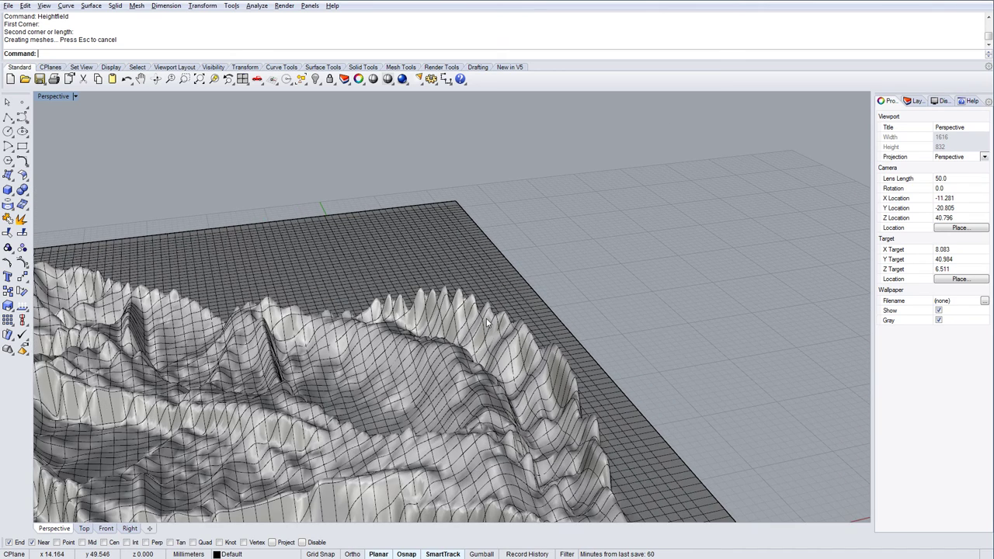
pyautogui.moveTo(459, 371); pyautogui.dragTo(454, 361, button='right')
pyautogui.moveTo(453, 356); pyautogui.dragTo(306, 247)
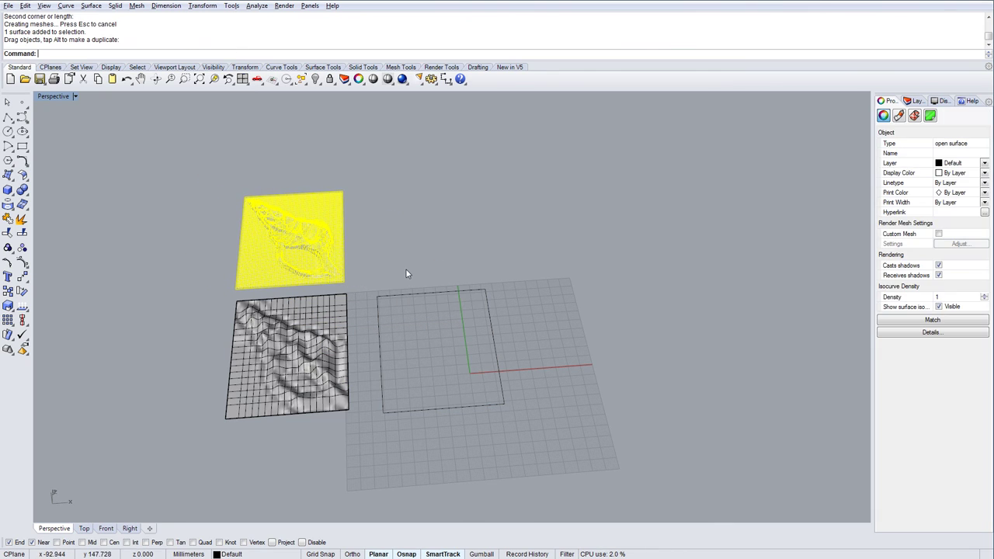
# Step: Build a 5 mm high shell exray.jpg heightfield on the rectangle's corners
pyautogui.rightClick(406, 269)
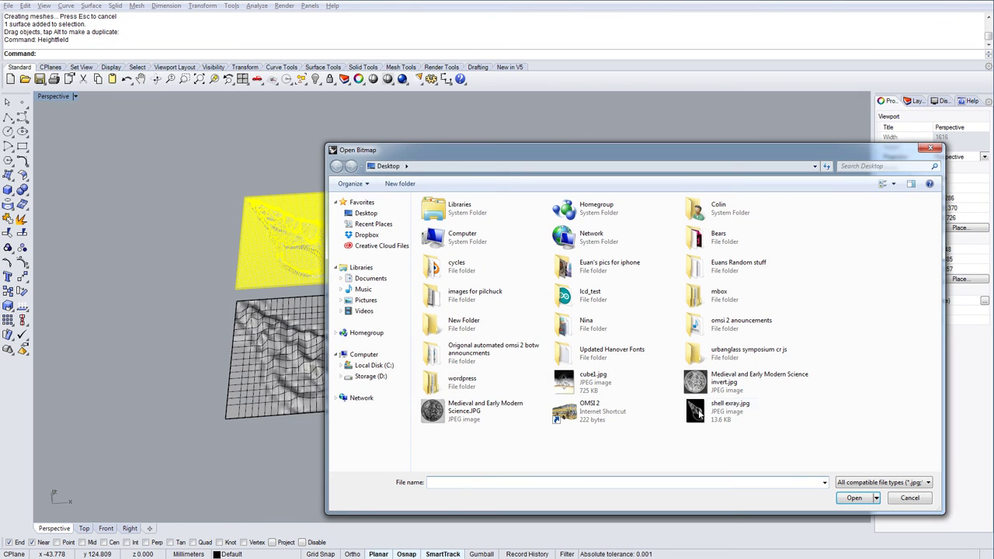
pyautogui.click(699, 412)
pyautogui.click(849, 501)
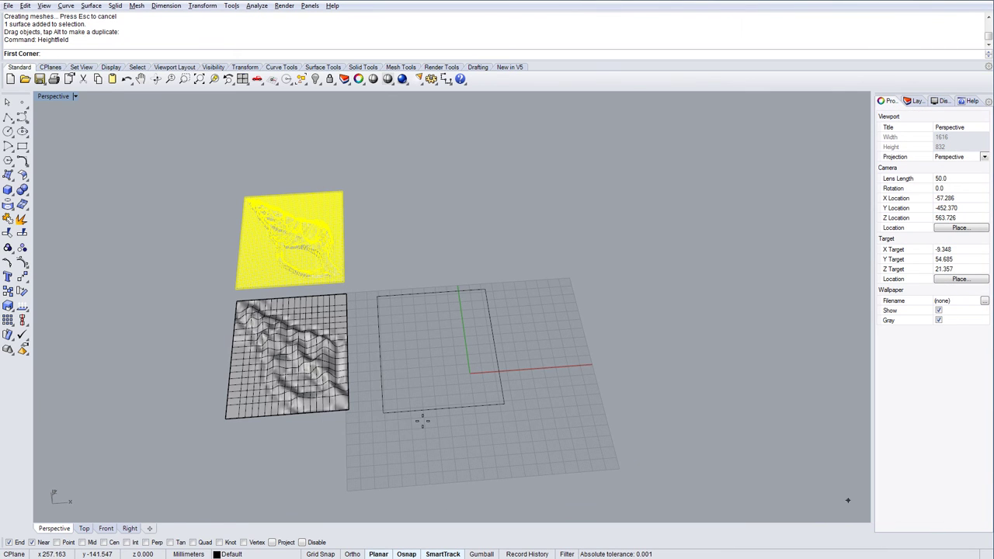
pyautogui.click(383, 411)
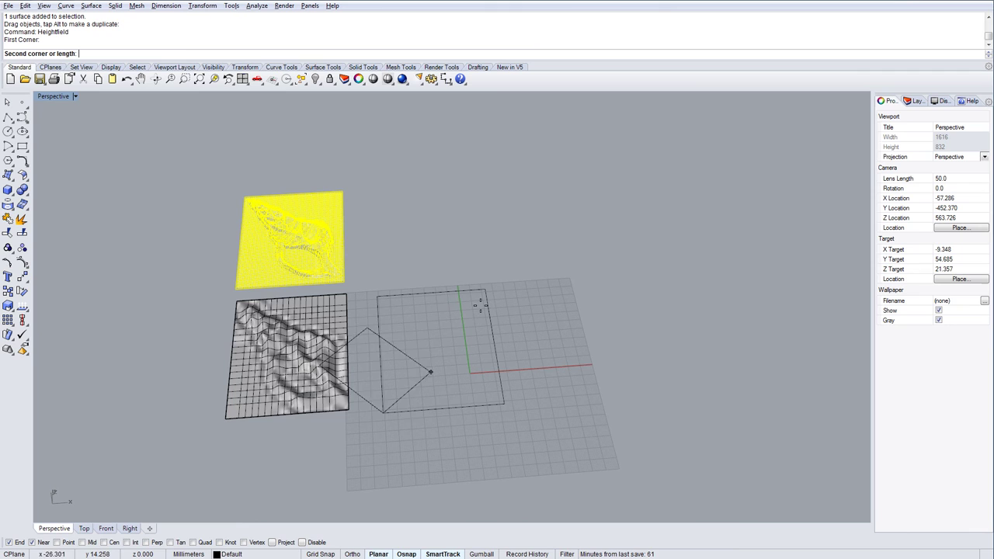
pyautogui.click(504, 403)
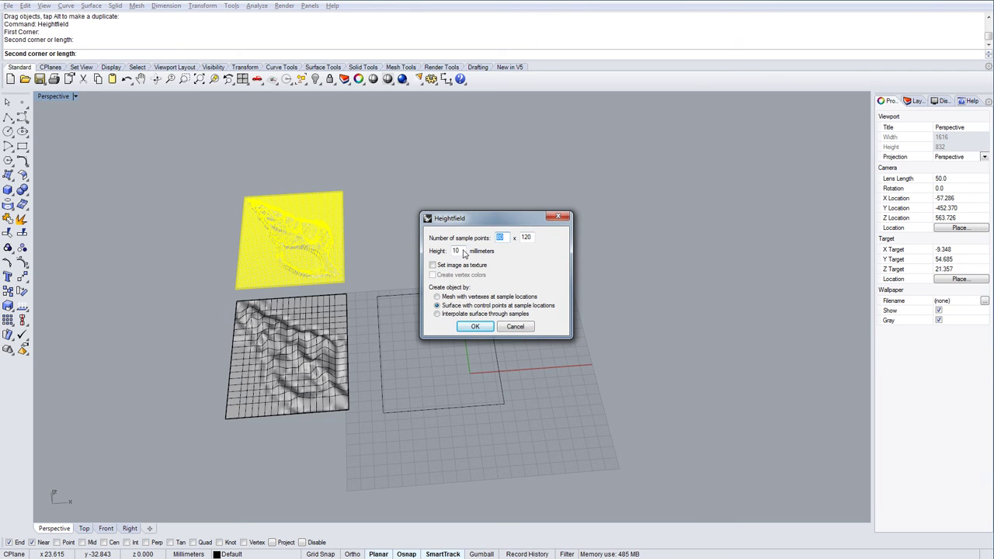
pyautogui.press('Tab')
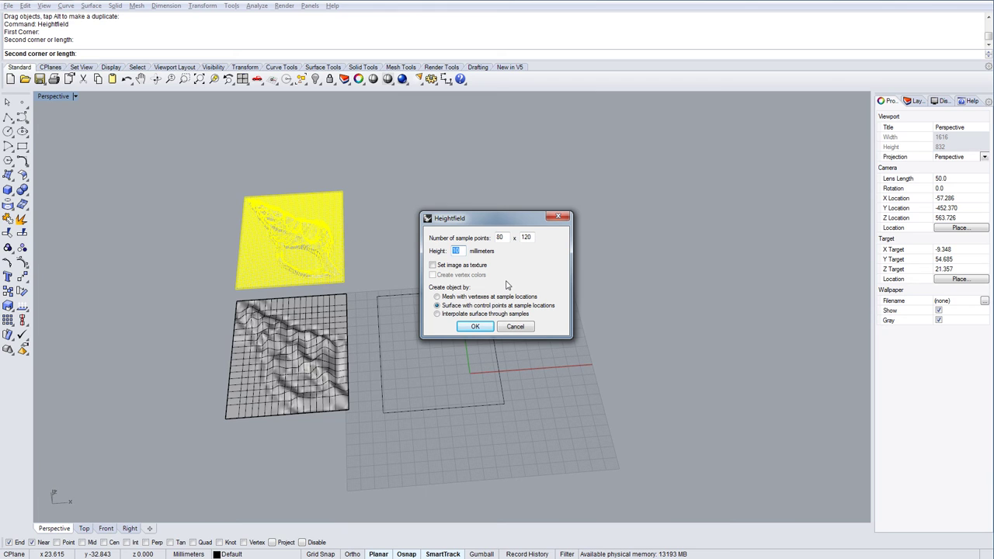
pyautogui.write('5')
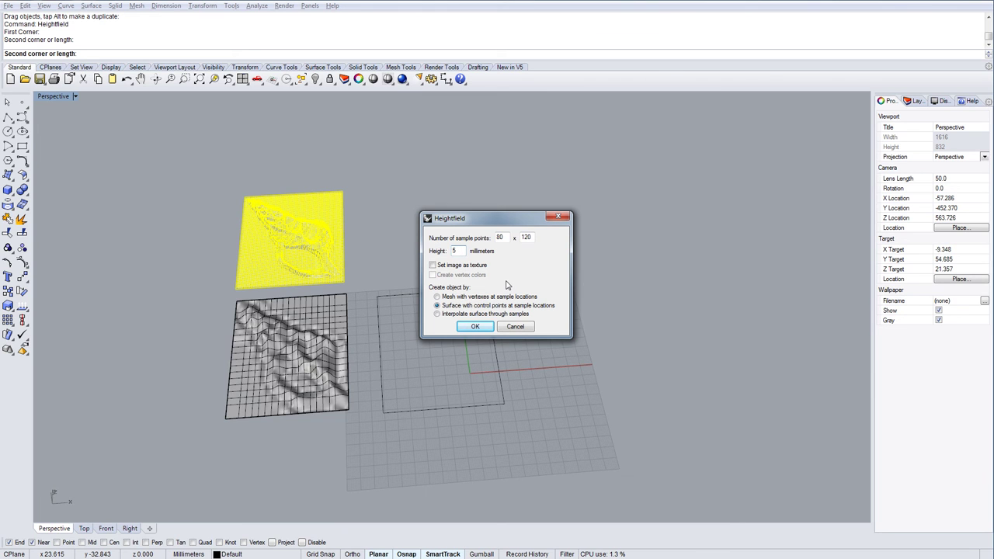
pyautogui.click(475, 327)
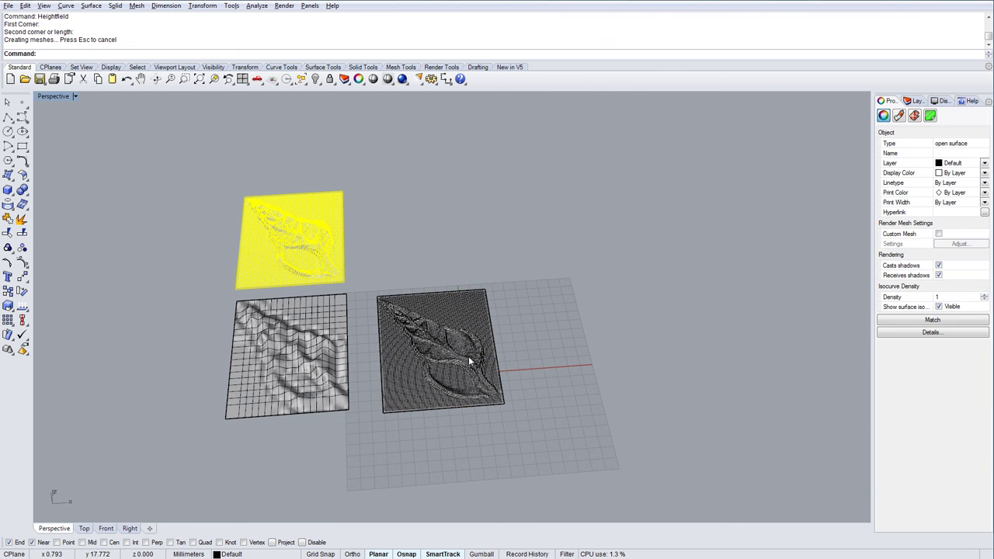
# Step: Tilt the view and drag the new heightfield up beside the first shell relief
pyautogui.scroll(2, 469, 355)
pyautogui.scroll(5, 469, 356)
pyautogui.moveTo(497, 338); pyautogui.dragTo(491, 350, button='right')
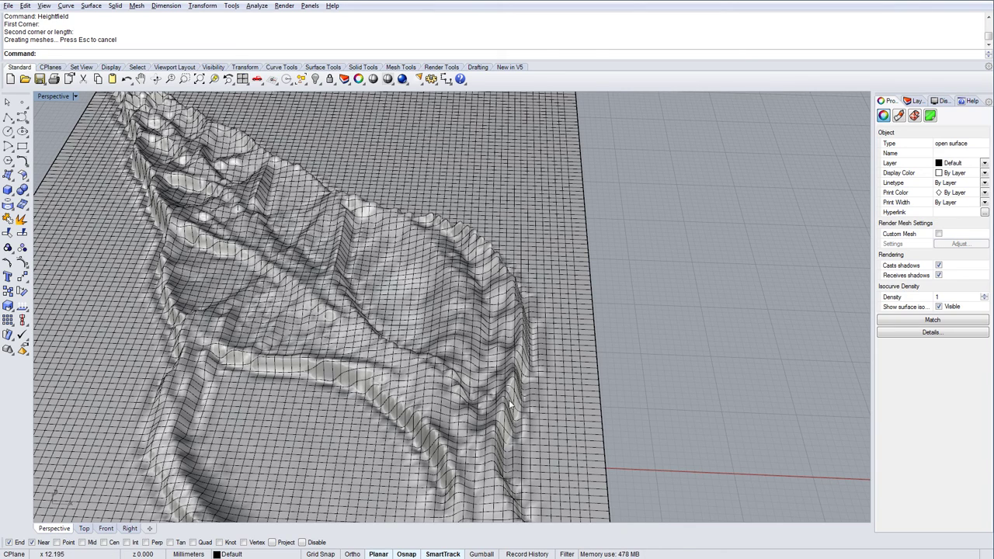
pyautogui.scroll(-8, 466, 456)
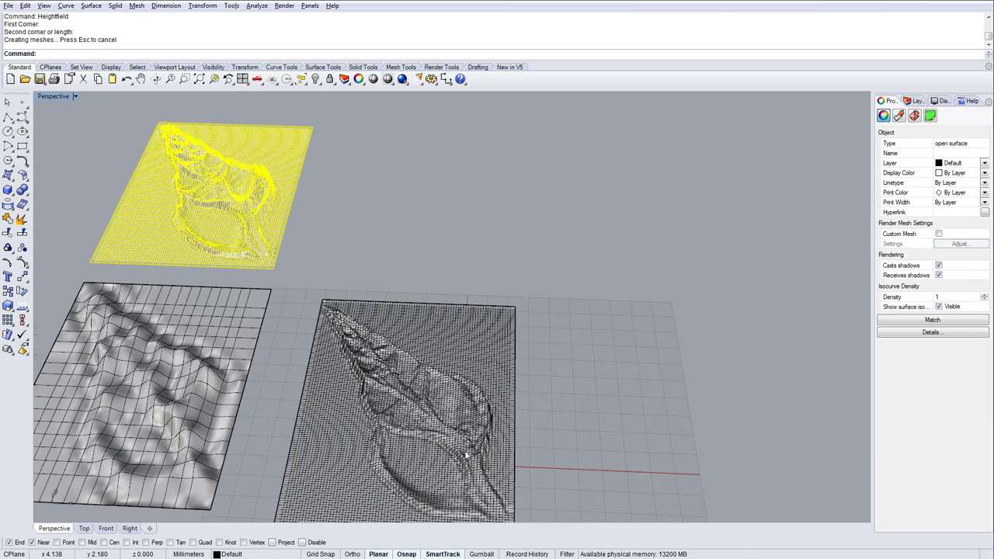
pyautogui.moveTo(458, 362); pyautogui.dragTo(435, 231)
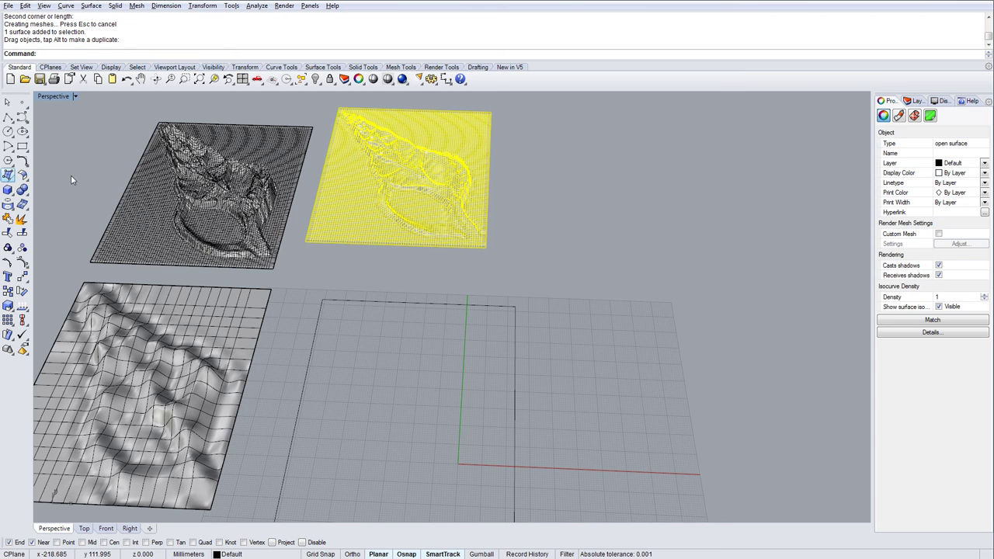
# Step: Create another shell exray.jpg heightfield over the rectangle, interpolated through the samples
pyautogui.click(7, 175)
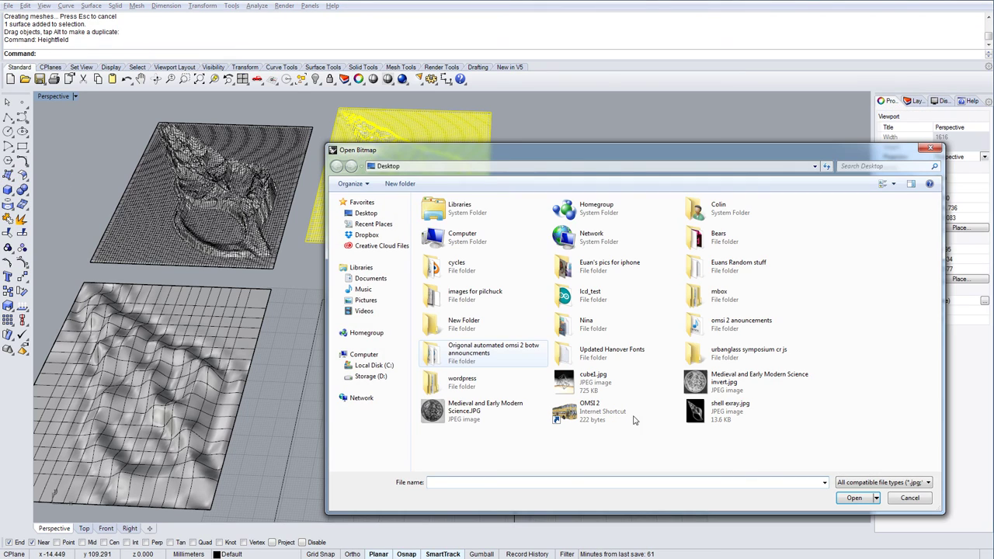
pyautogui.click(699, 411)
pyautogui.click(854, 498)
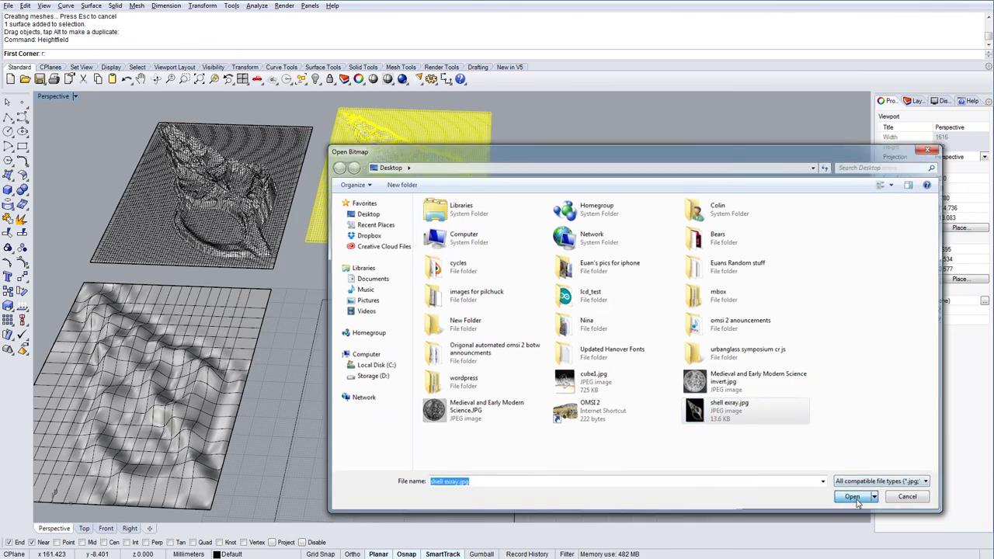
pyautogui.scroll(-4, 403, 410)
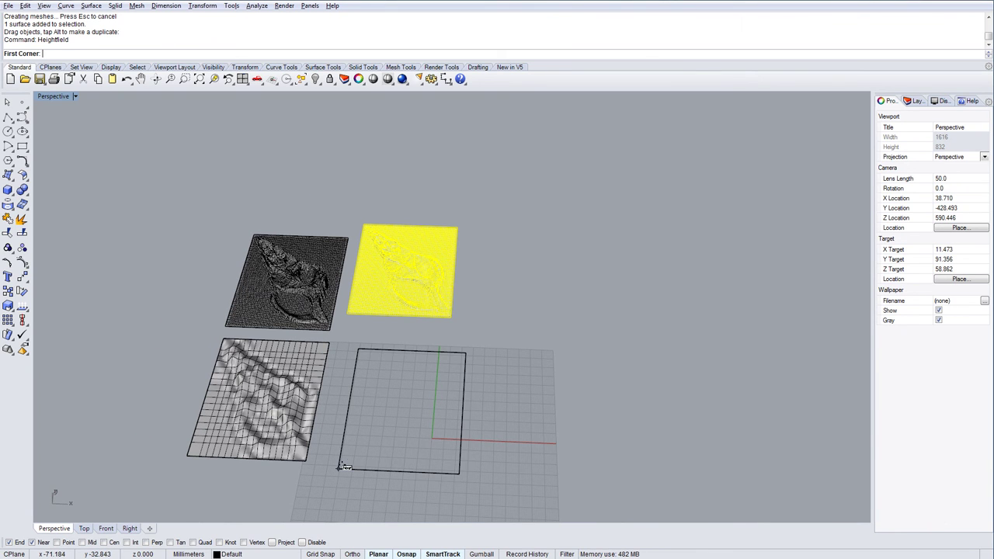
pyautogui.click(340, 467)
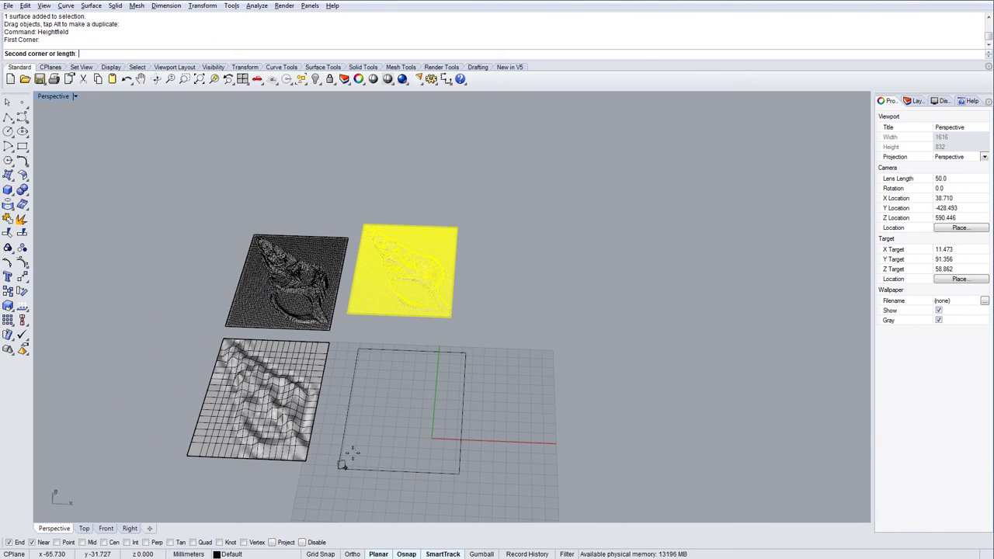
pyautogui.click(459, 473)
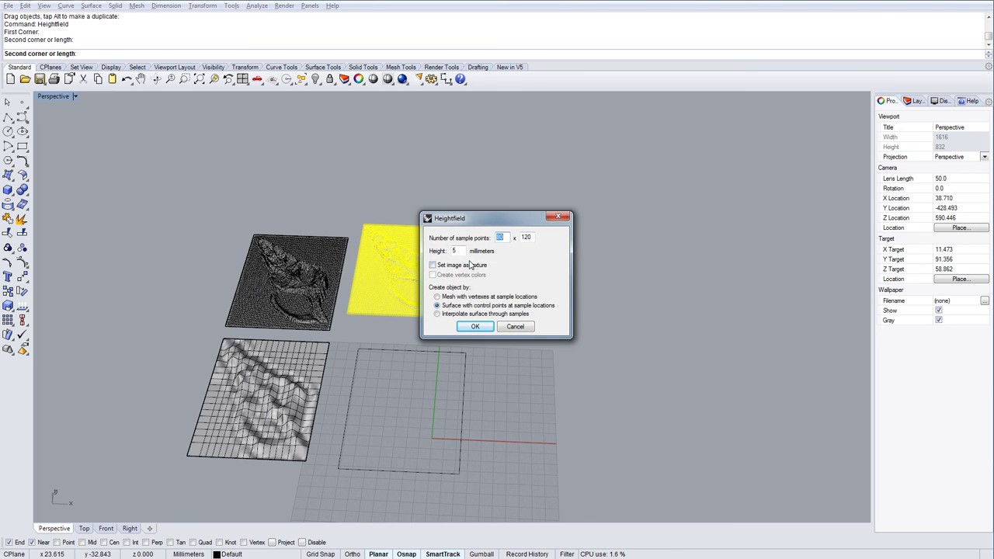
pyautogui.click(438, 314)
pyautogui.click(473, 327)
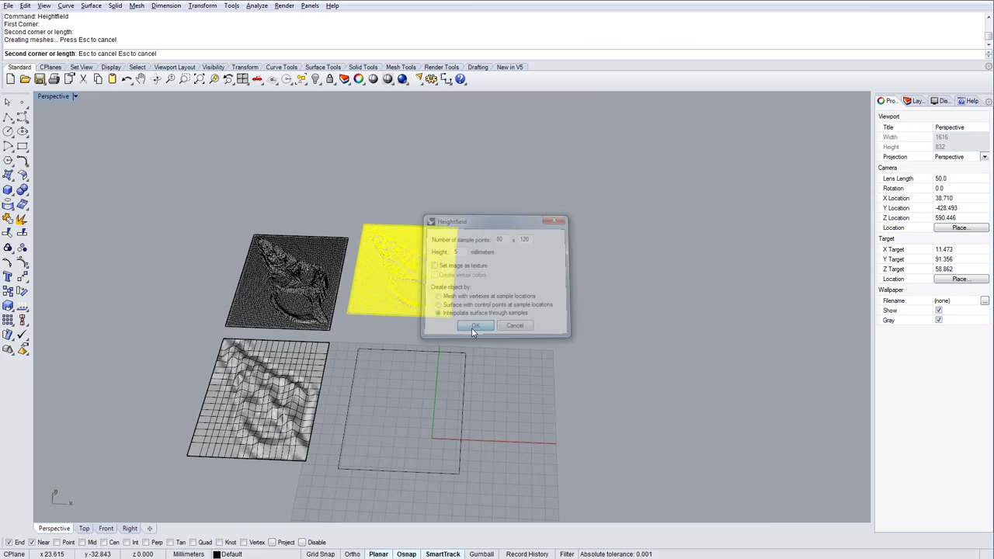
# Step: Drag the interpolated relief to the end of the top row beside the others
pyautogui.scroll(3, 414, 393)
pyautogui.scroll(5, 412, 423)
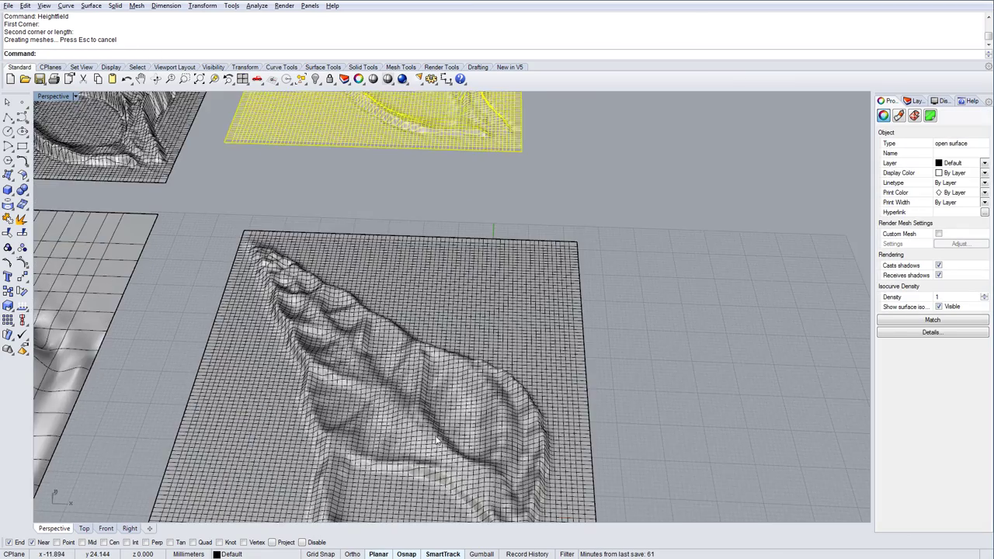
pyautogui.scroll(-5, 436, 439)
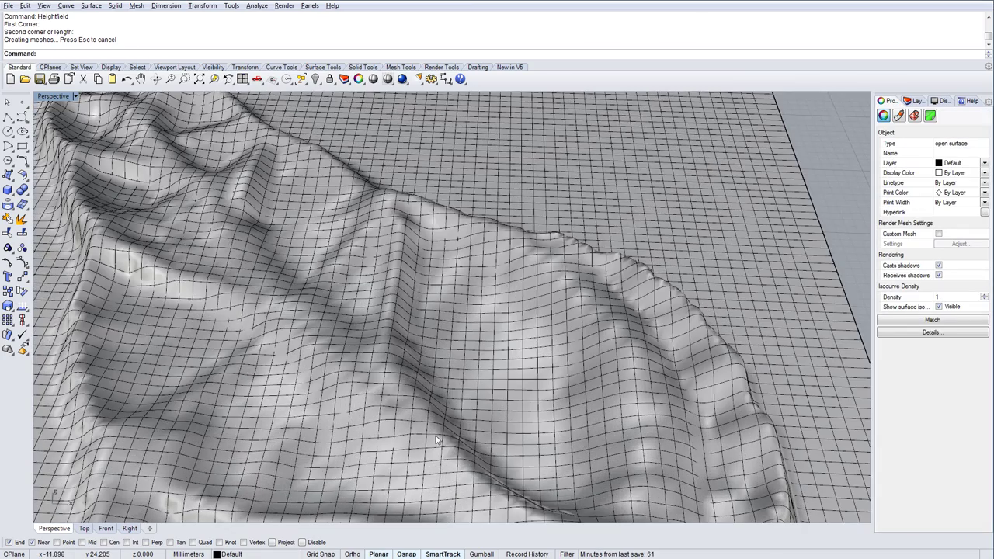
pyautogui.scroll(-4, 436, 440)
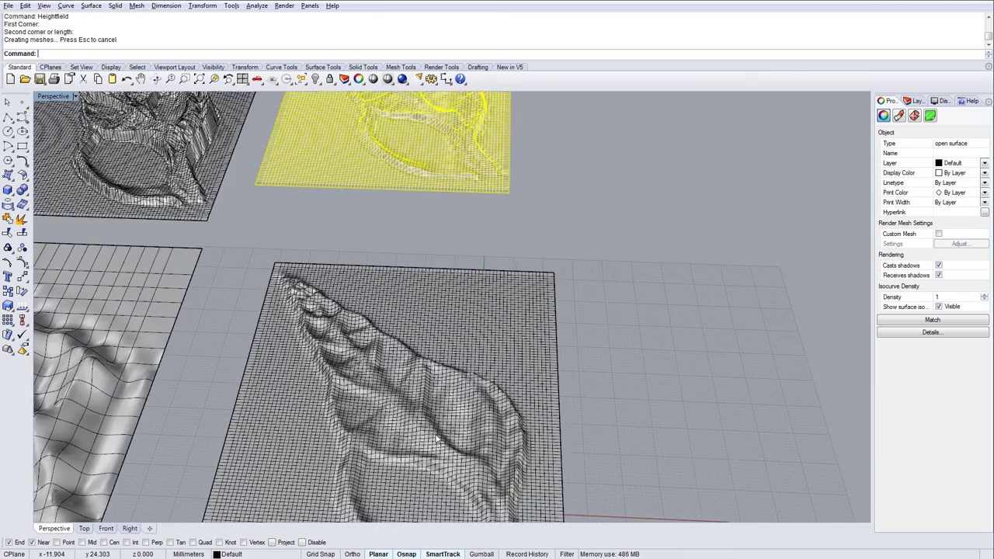
pyautogui.moveTo(424, 442); pyautogui.dragTo(370, 342, button='right')
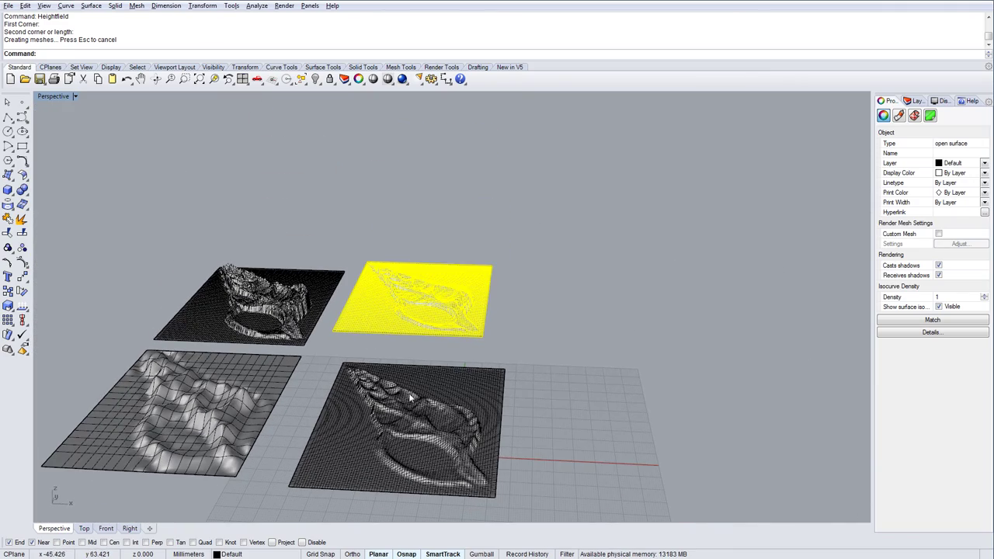
pyautogui.moveTo(438, 420); pyautogui.dragTo(626, 311)
pyautogui.click(604, 397)
pyautogui.moveTo(477, 401); pyautogui.dragTo(473, 458, button='right')
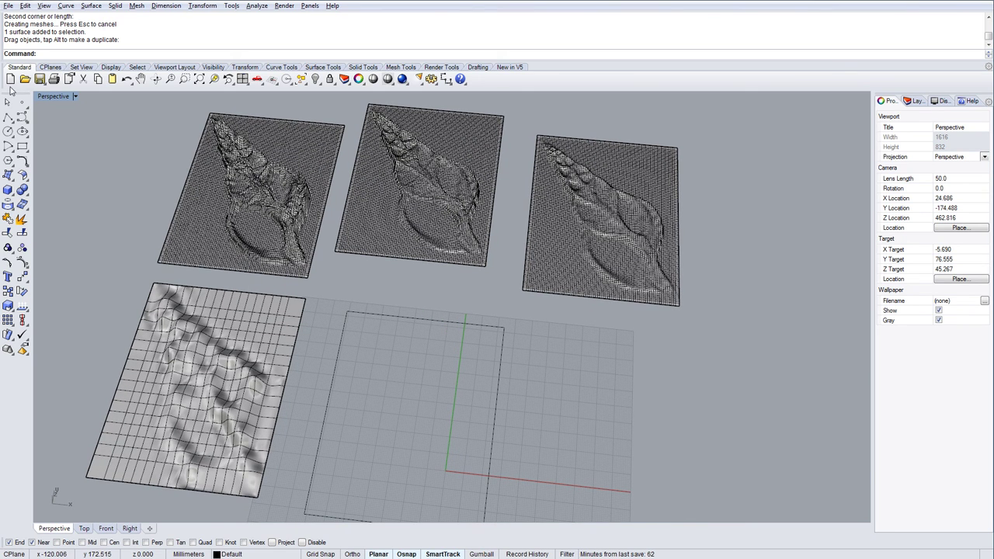
pyautogui.click(51, 95)
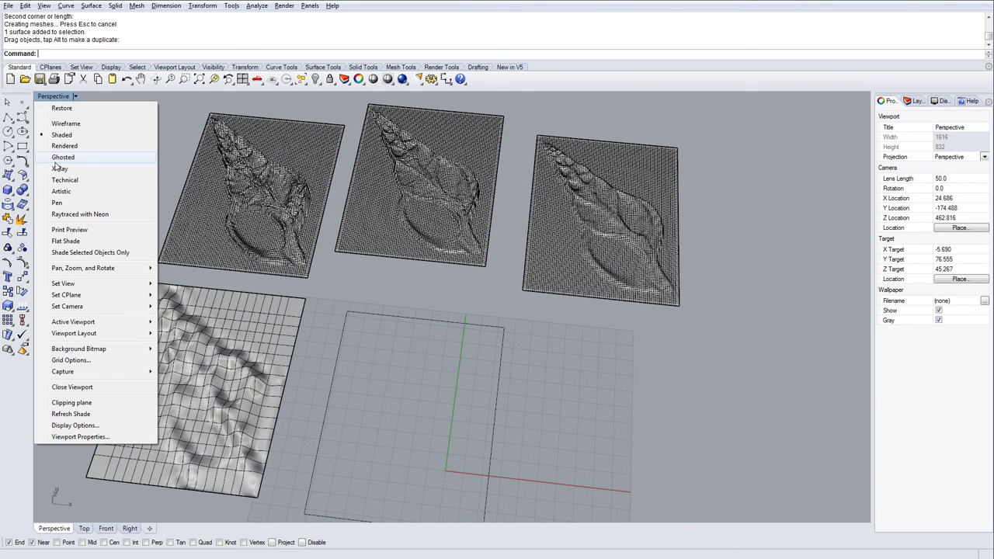
pyautogui.click(65, 145)
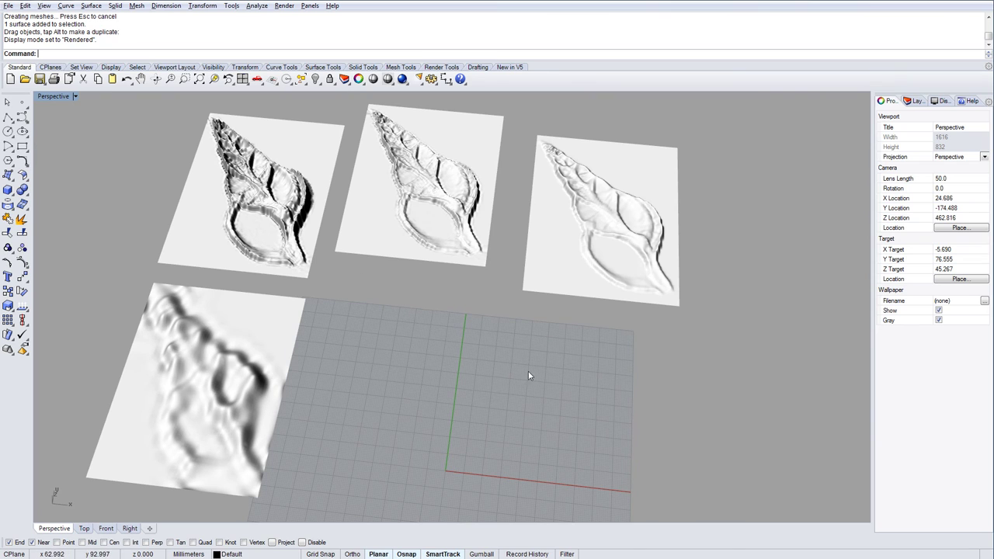
pyautogui.scroll(3, 259, 274)
pyautogui.scroll(-3, 239, 331)
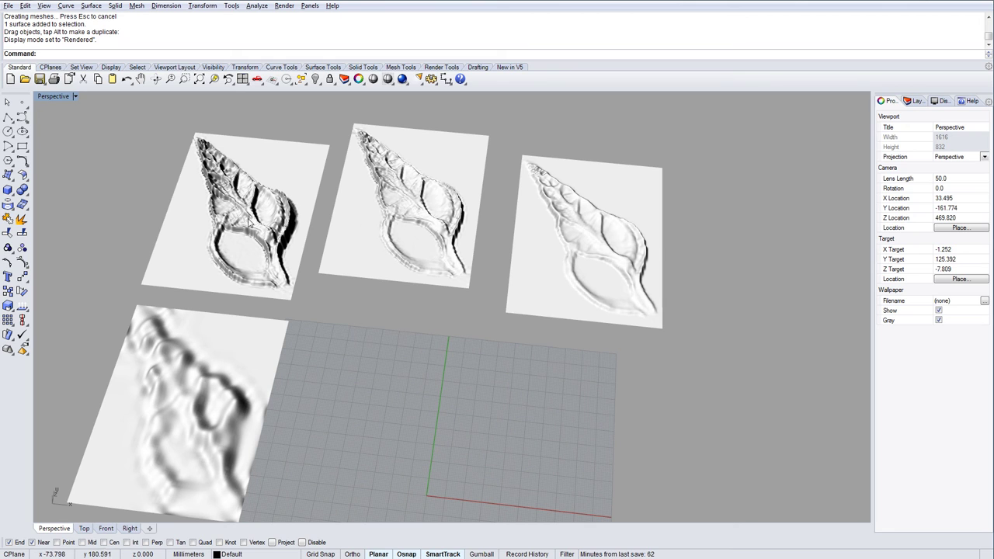
pyautogui.scroll(5, 604, 243)
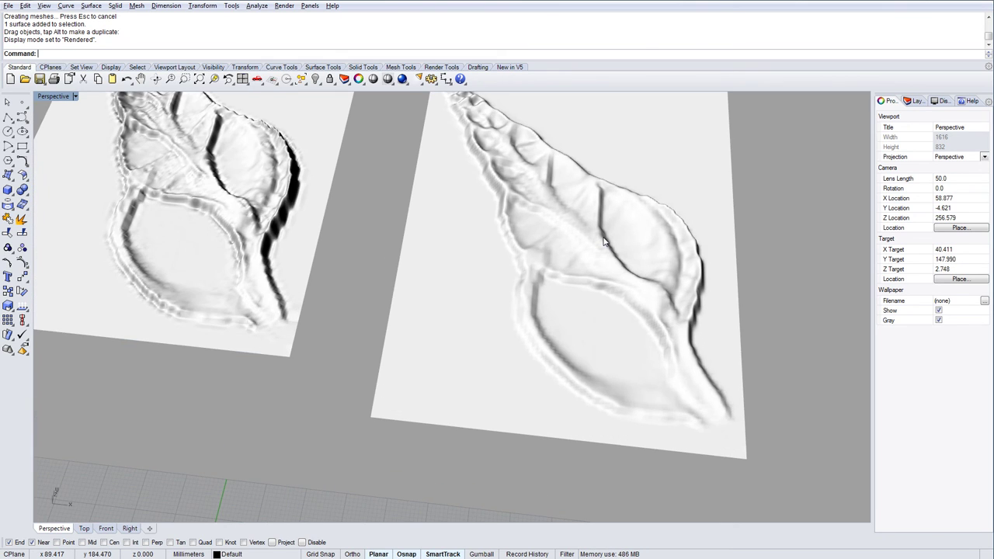
pyautogui.moveTo(606, 278); pyautogui.dragTo(606, 288, button='right')
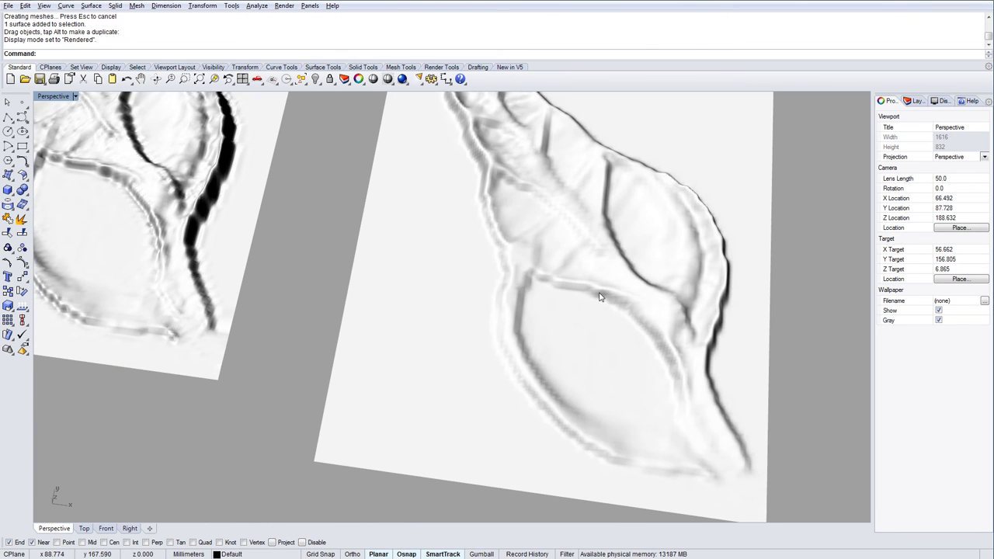
pyautogui.scroll(-6, 599, 296)
pyautogui.scroll(-2, 502, 205)
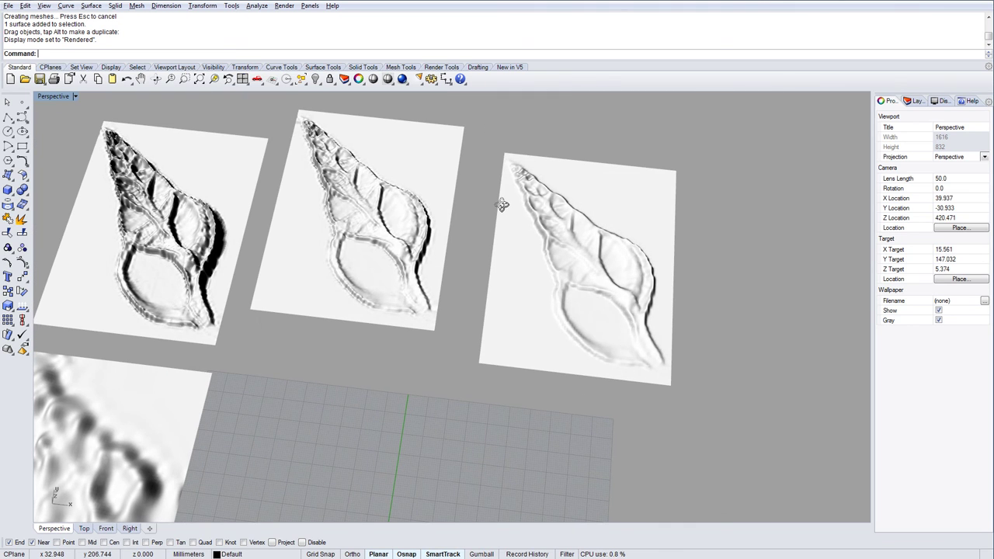
pyautogui.moveTo(502, 204)
pyautogui.mouseDown(button='right')
pyautogui.moveTo(504, 122)
pyautogui.moveTo(488, 195)
pyautogui.mouseUp(button='right')
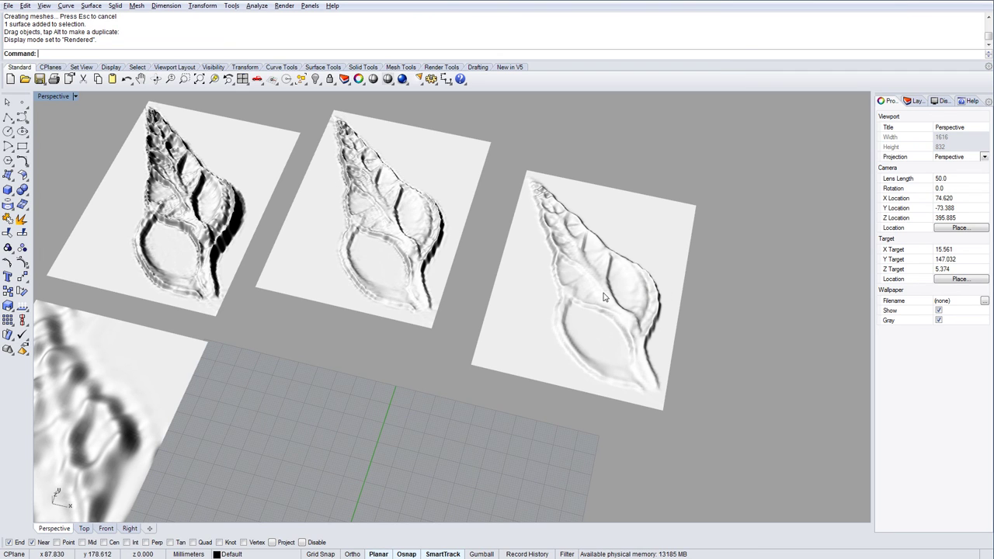
pyautogui.scroll(5, 604, 311)
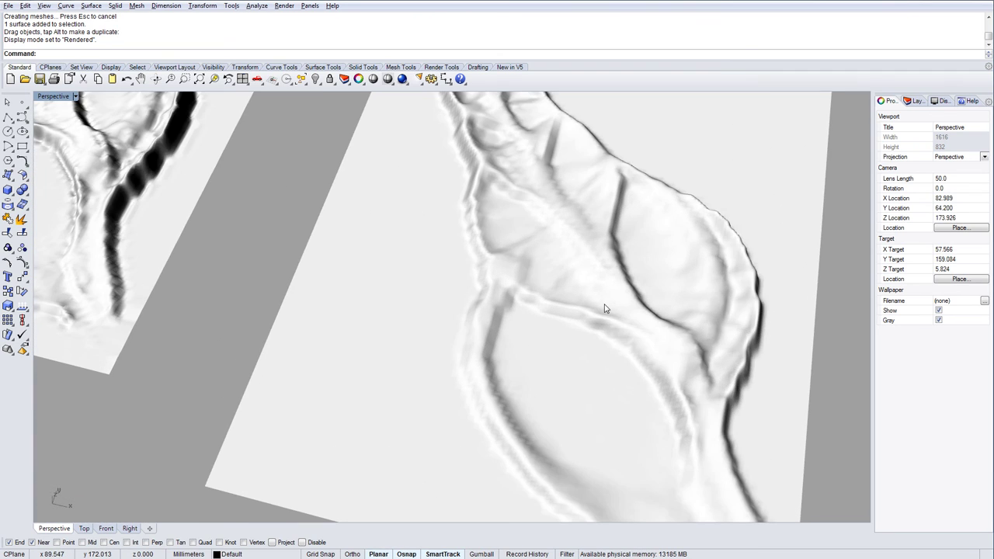
pyautogui.scroll(2, 598, 317)
pyautogui.scroll(2, 589, 331)
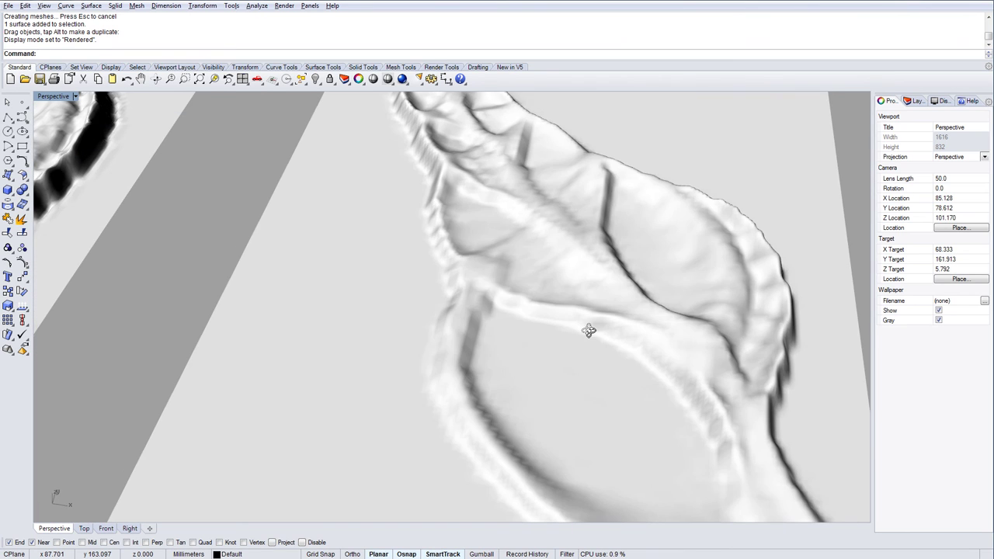
pyautogui.moveTo(589, 331); pyautogui.dragTo(548, 277, button='right')
pyautogui.scroll(-10, 596, 298)
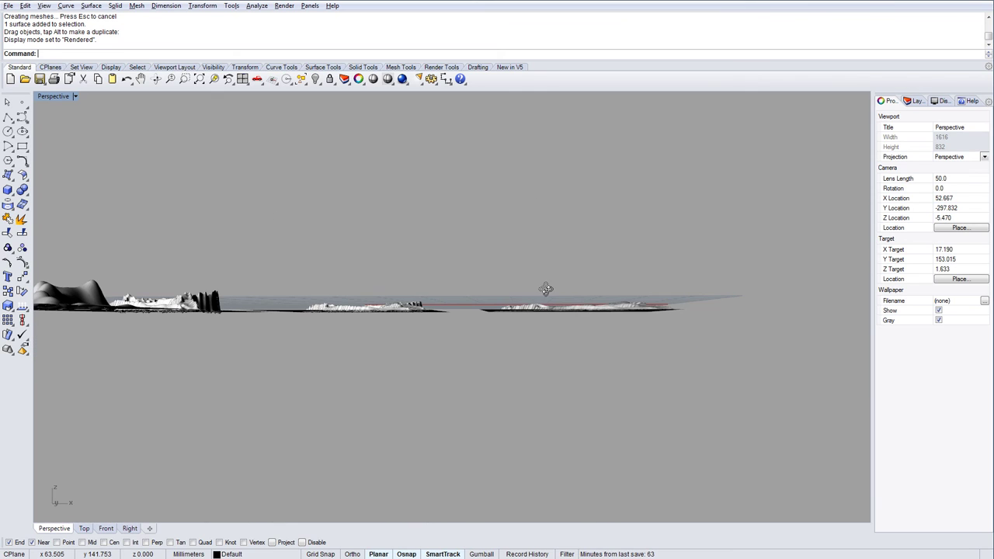
pyautogui.moveTo(545, 320); pyautogui.dragTo(541, 343, button='right')
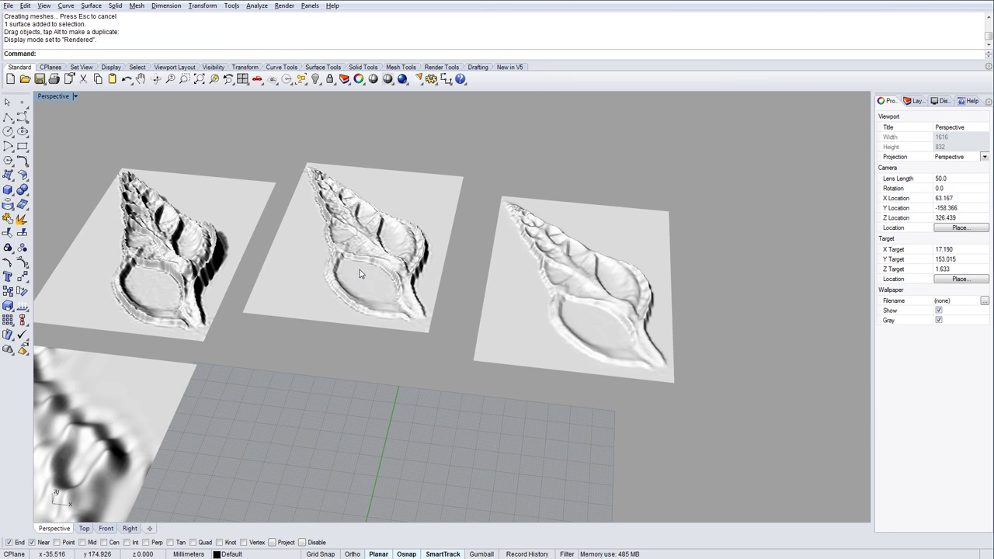
# Step: Delete the middle, left and bottom-left surfaces, keeping one shell relief
pyautogui.click(360, 274)
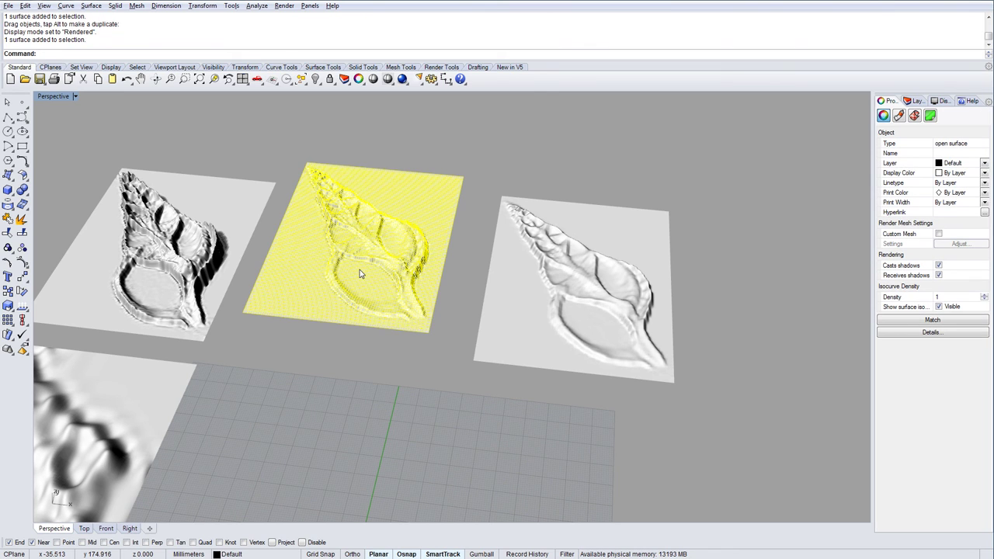
pyautogui.press('Delete')
pyautogui.click(186, 295)
pyautogui.press('Delete')
pyautogui.click(133, 377)
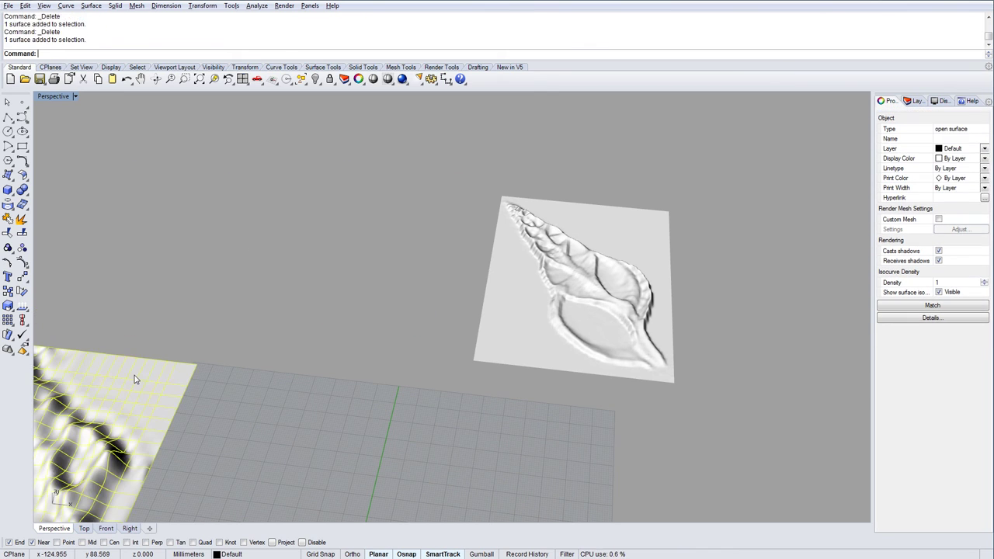
pyautogui.press('Delete')
# Step: Move the remaining shell surface onto the grid origin
pyautogui.scroll(-5, 536, 319)
pyautogui.click(504, 320)
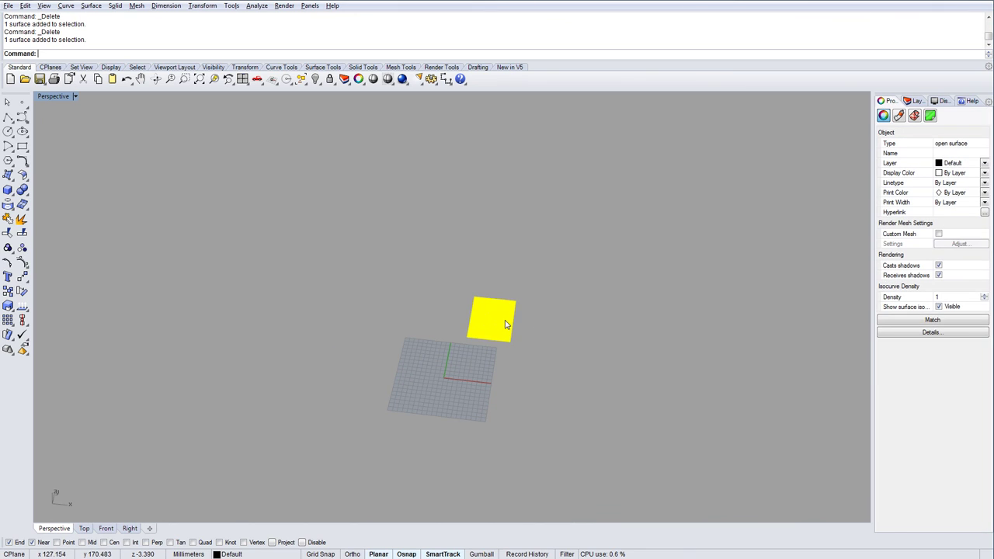
pyautogui.moveTo(504, 320); pyautogui.dragTo(475, 384)
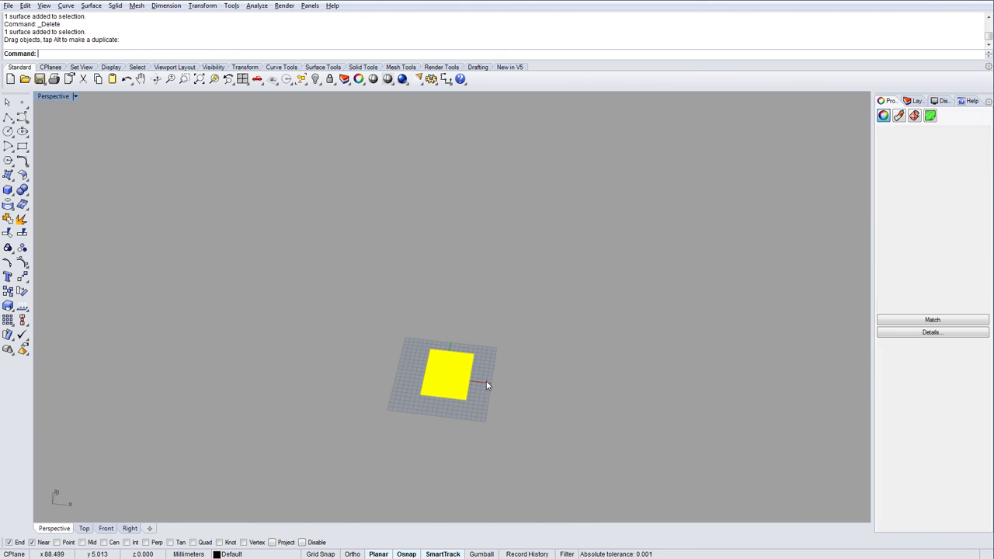
pyautogui.press('Escape')
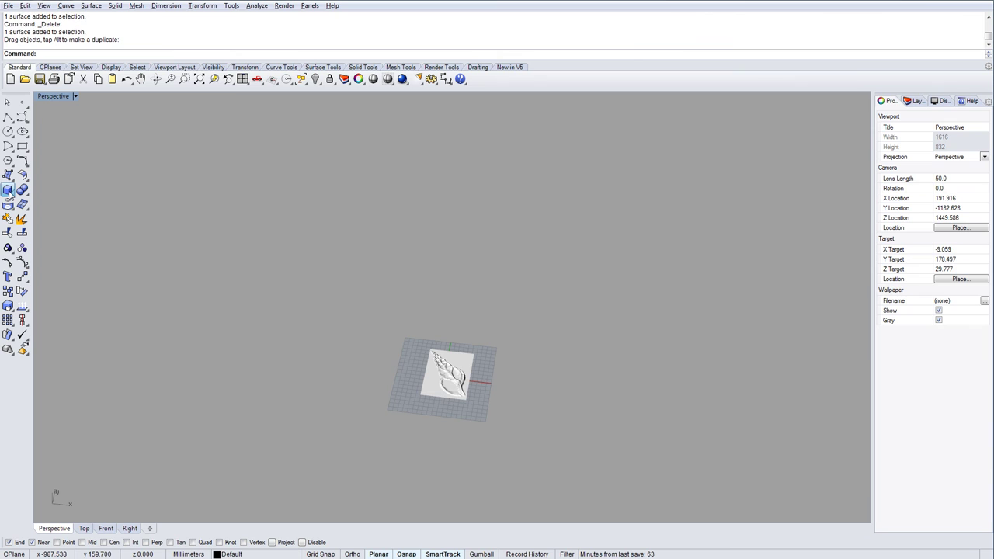
# Step: Start a box at the surface corner, then cancel it after reorienting the view
pyautogui.click(8, 190)
pyautogui.scroll(5, 421, 419)
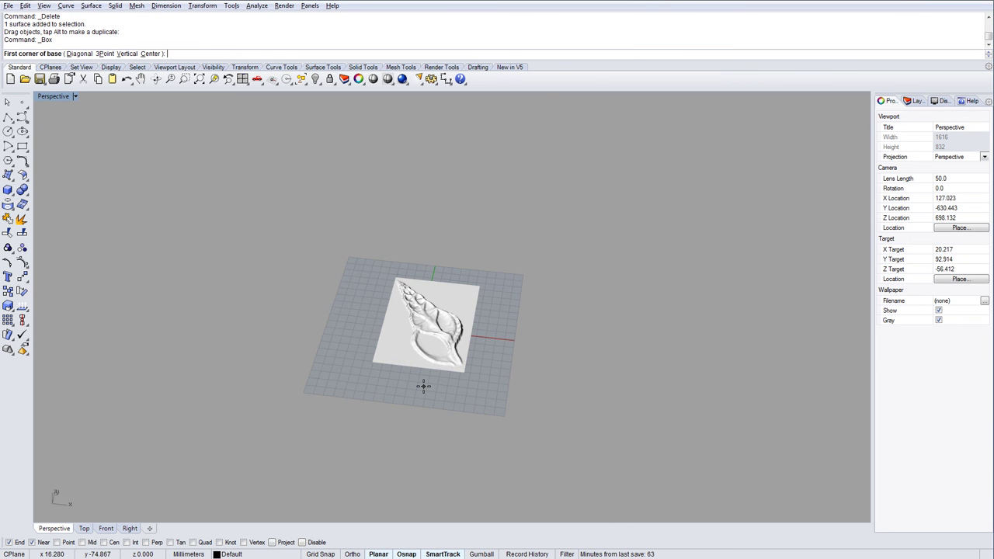
pyautogui.scroll(8, 362, 349)
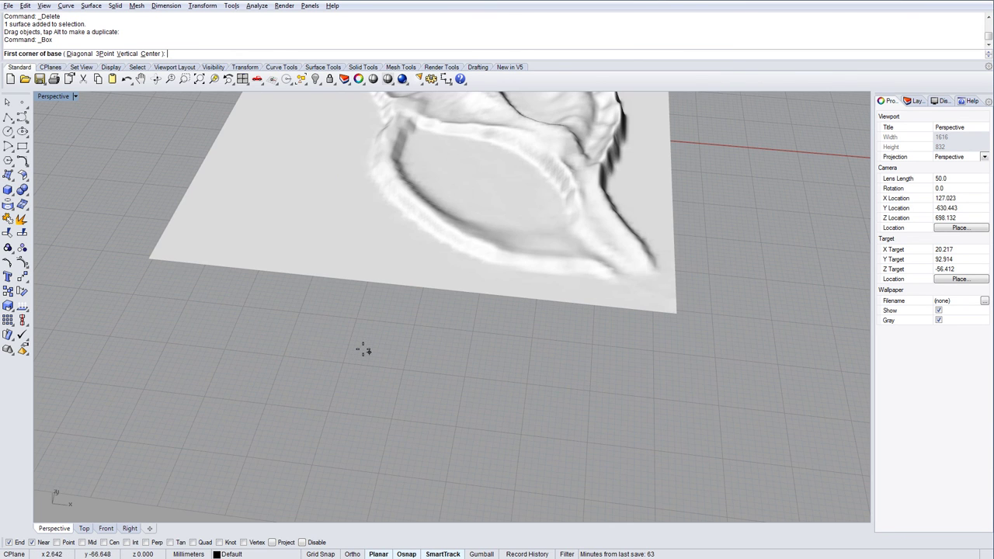
pyautogui.click(149, 259)
pyautogui.scroll(-10, 544, 249)
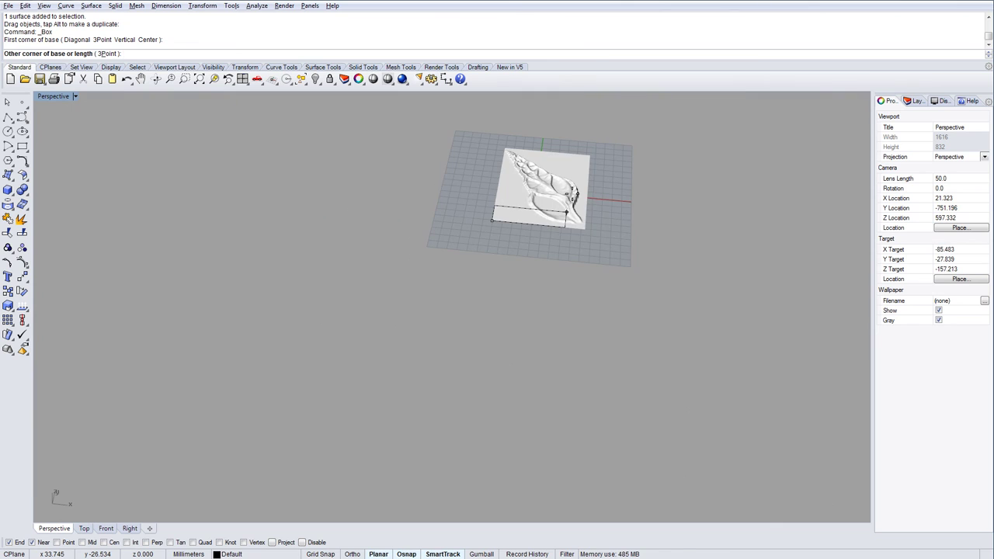
pyautogui.scroll(3, 539, 291)
pyautogui.moveTo(539, 290); pyautogui.dragTo(539, 302, button='right')
pyautogui.press('Escape')
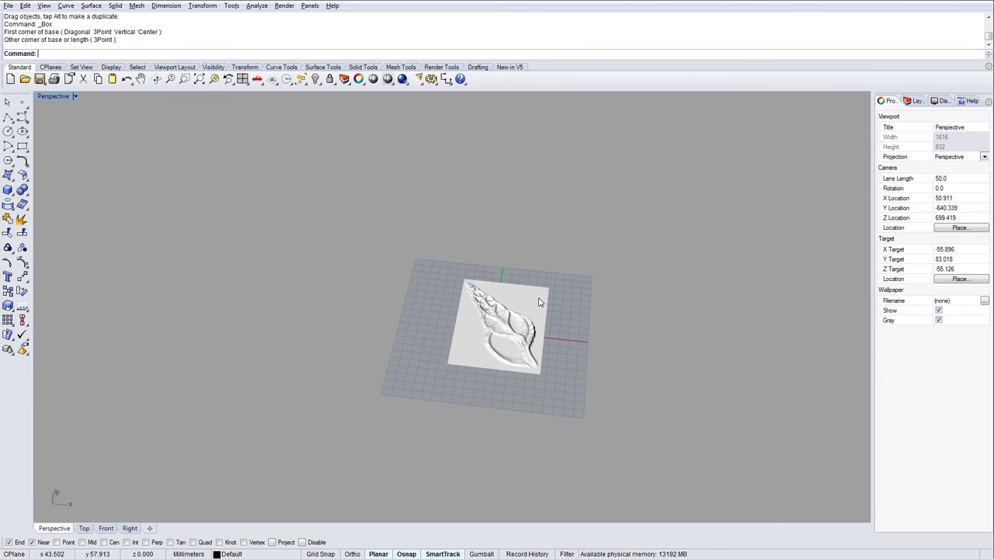
pyautogui.scroll(5, 539, 302)
pyautogui.scroll(5, 541, 302)
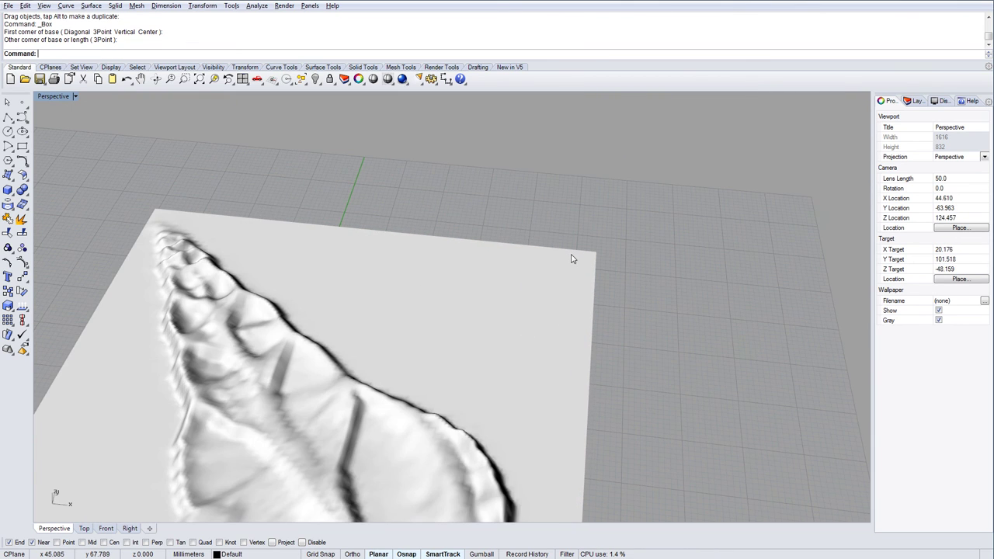
pyautogui.scroll(-8, 571, 264)
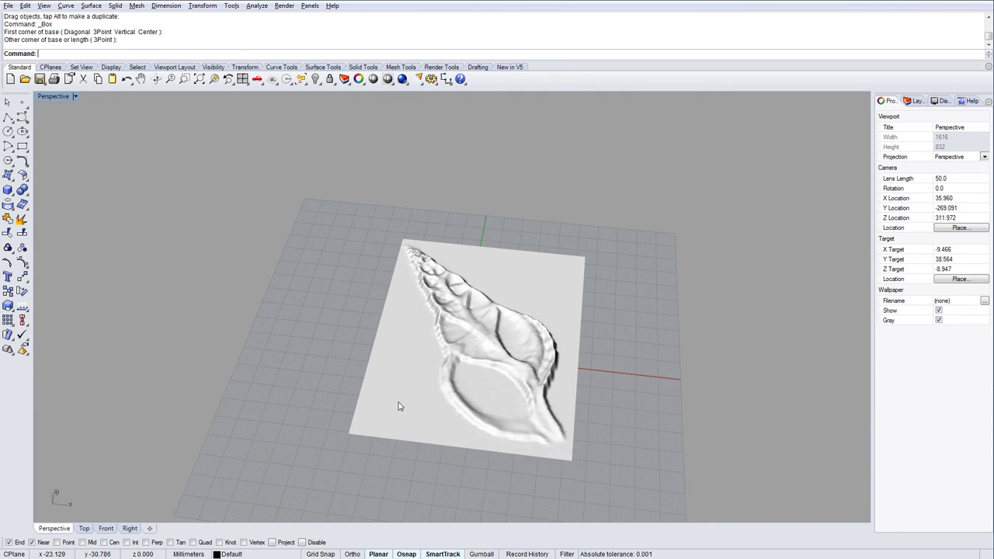
# Step: Draw a box from the surface's corner to its far corner with height 30
pyautogui.press('Return')
pyautogui.click(350, 432)
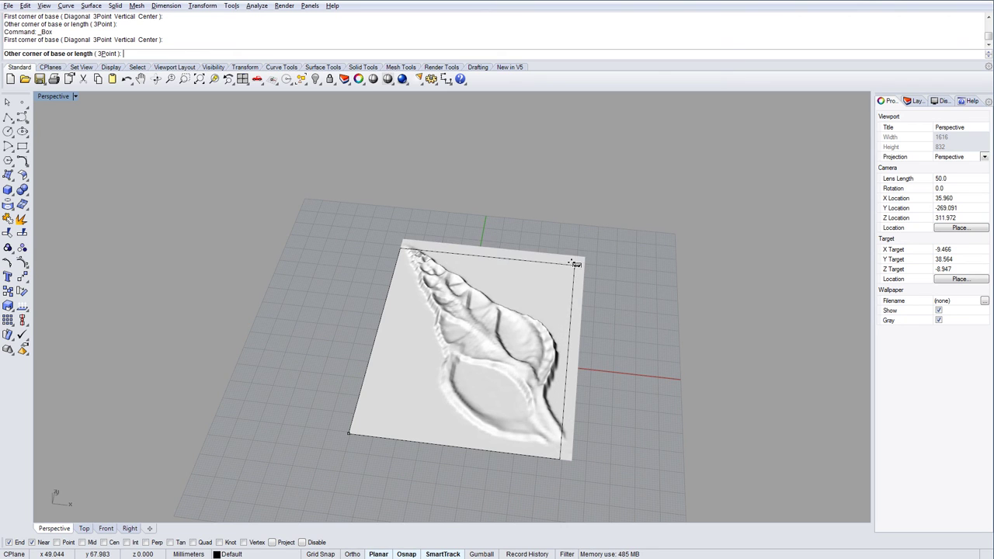
pyautogui.scroll(2, 576, 262)
pyautogui.scroll(2, 576, 262)
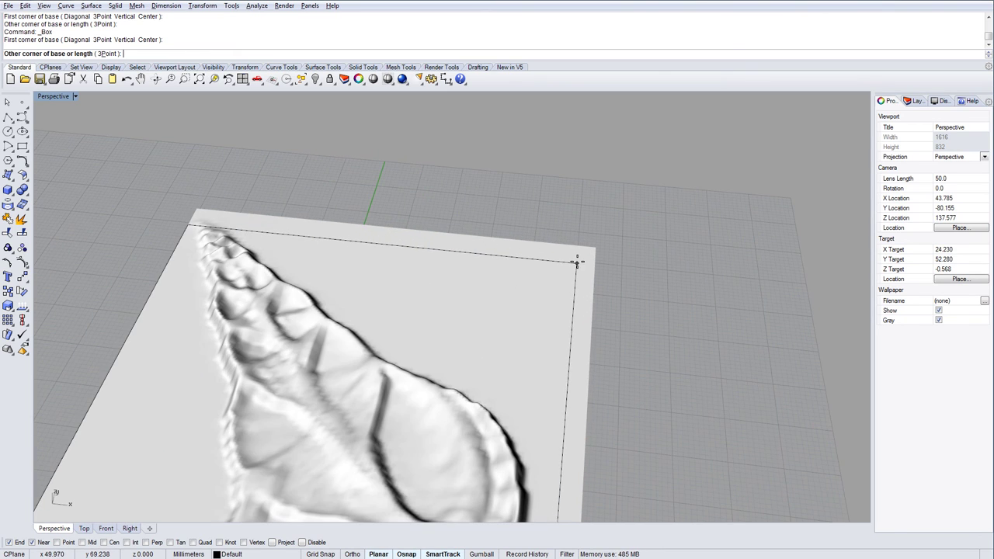
pyautogui.scroll(3, 580, 258)
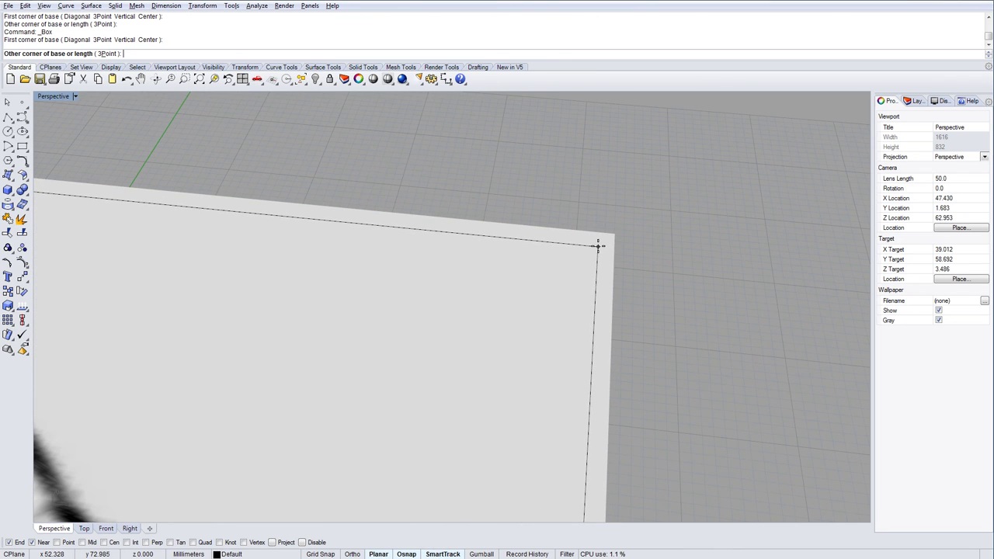
pyautogui.click(597, 247)
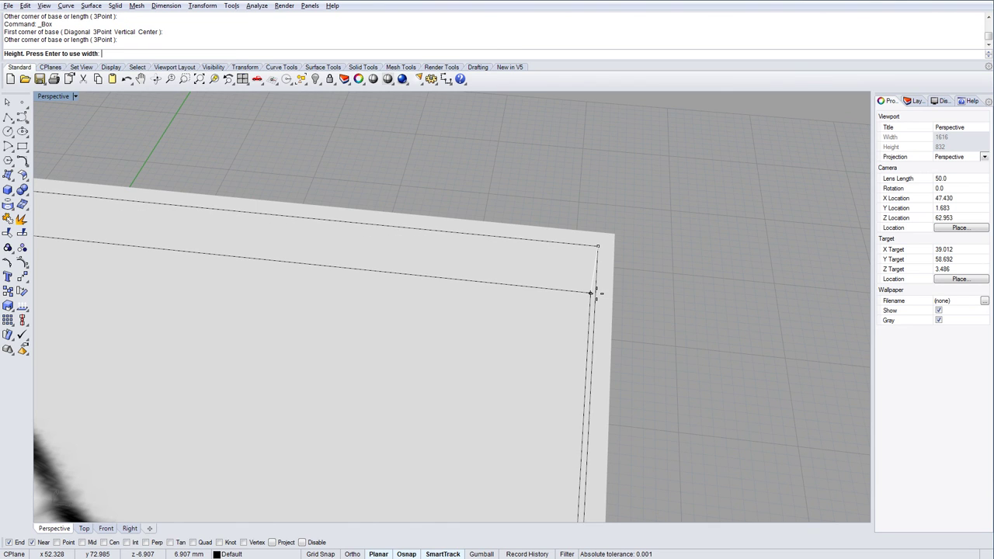
pyautogui.scroll(-10, 598, 294)
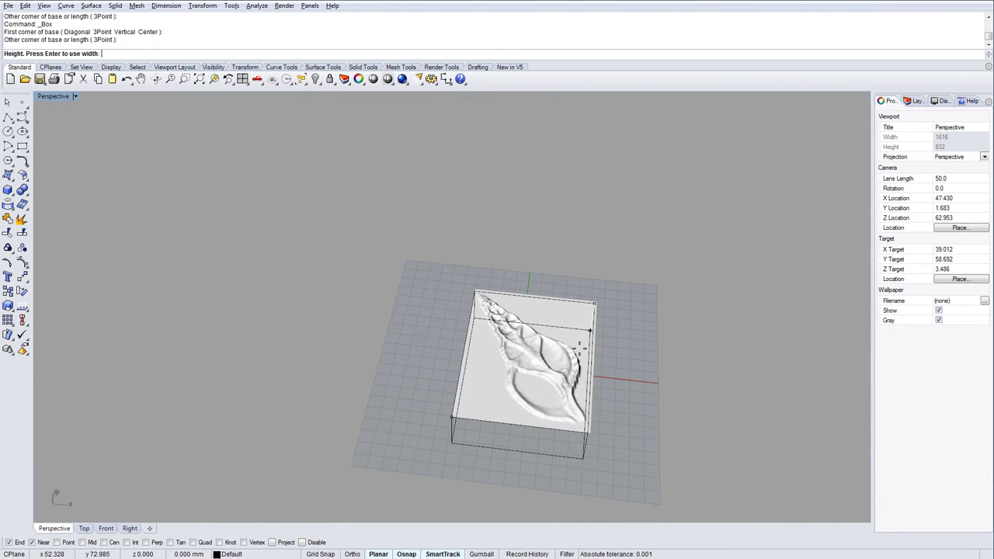
pyautogui.moveTo(579, 346); pyautogui.dragTo(584, 342, button='right')
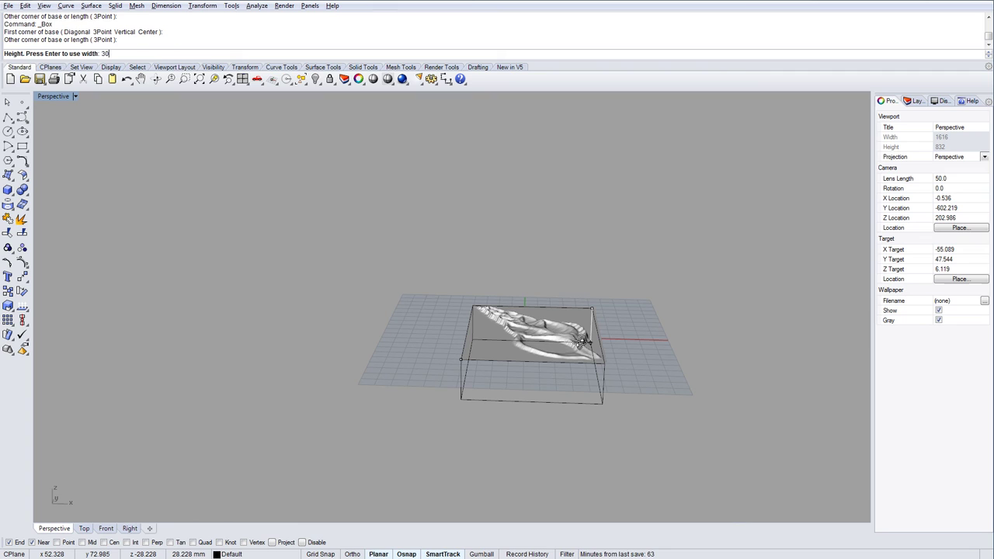
pyautogui.write('30')
pyautogui.press('Return')
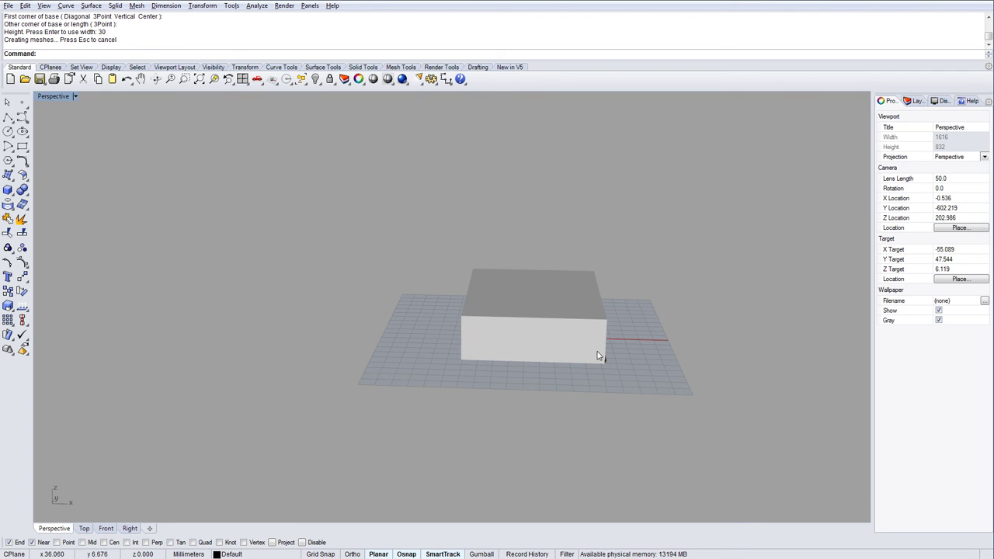
pyautogui.scroll(10, 606, 361)
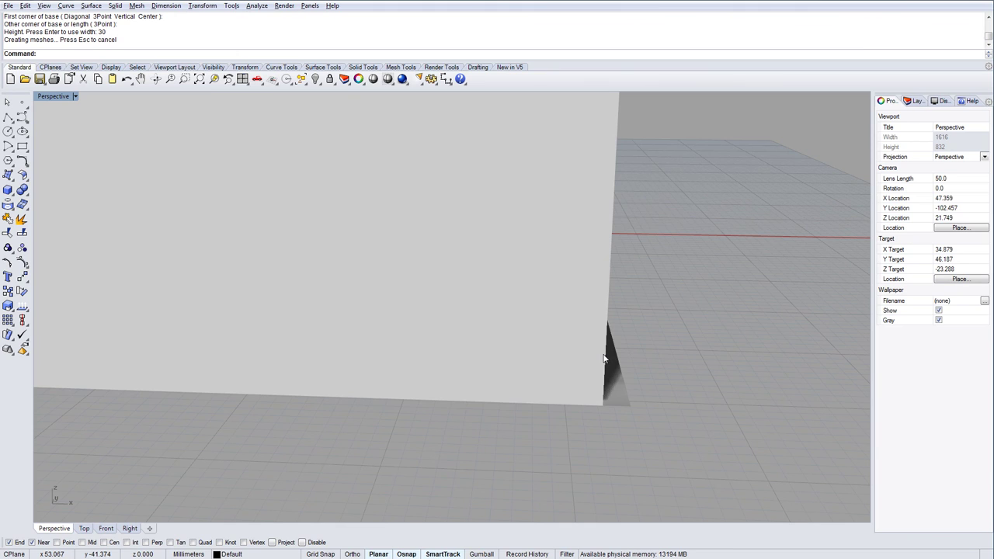
# Step: Shift the box relative to the shell surface and restore the four-viewport layout
pyautogui.scroll(-10, 604, 358)
pyautogui.click(582, 341)
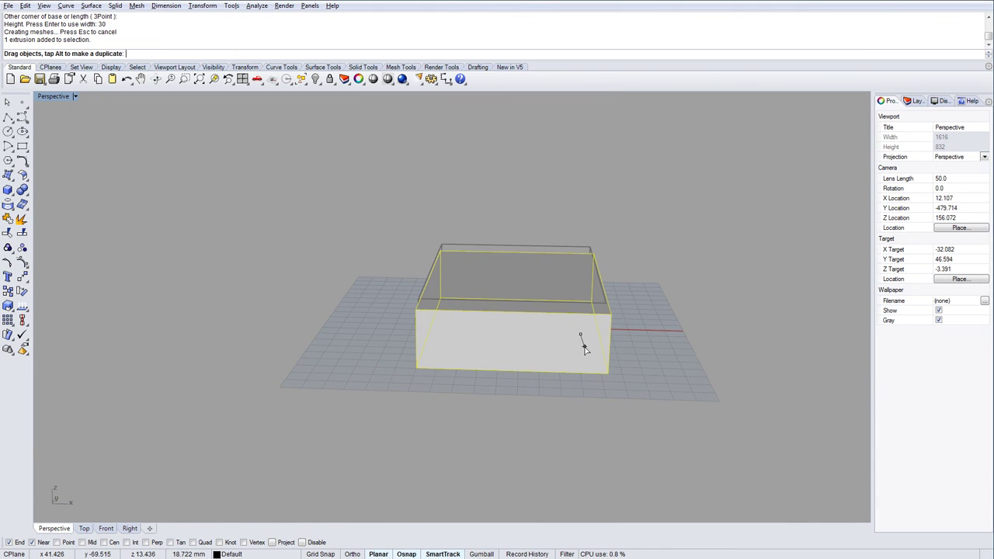
pyautogui.moveTo(581, 342); pyautogui.dragTo(586, 388)
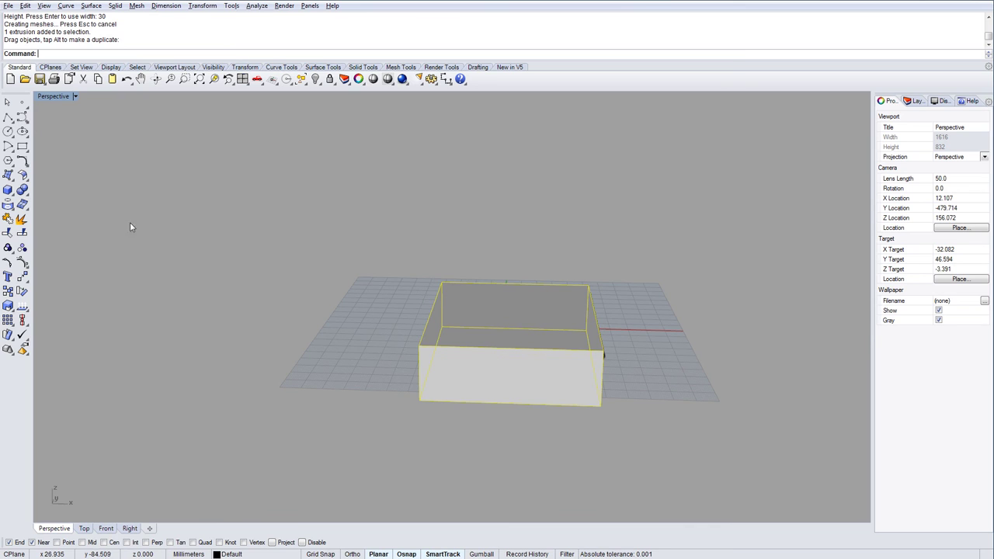
pyautogui.doubleClick(49, 96)
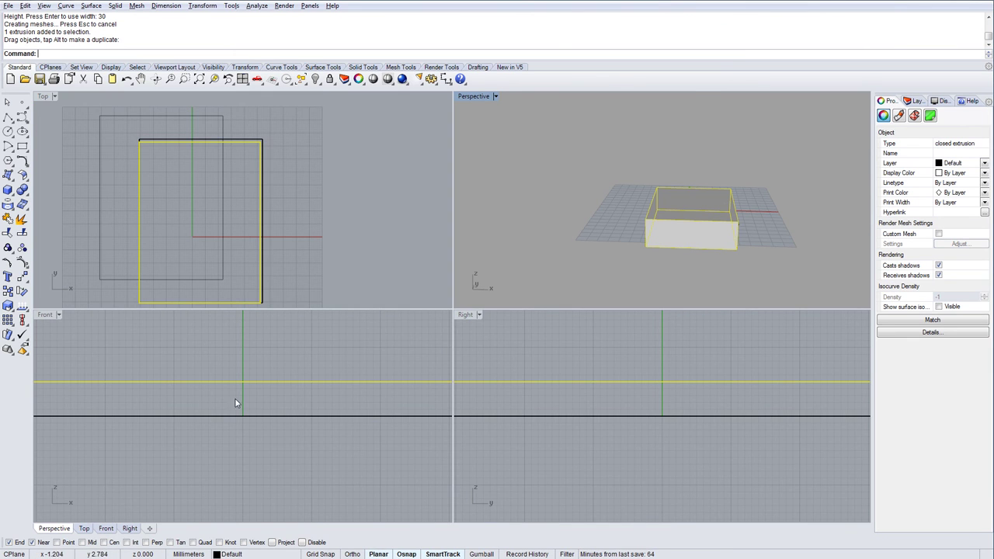
pyautogui.scroll(-10, 237, 402)
pyautogui.click(248, 382)
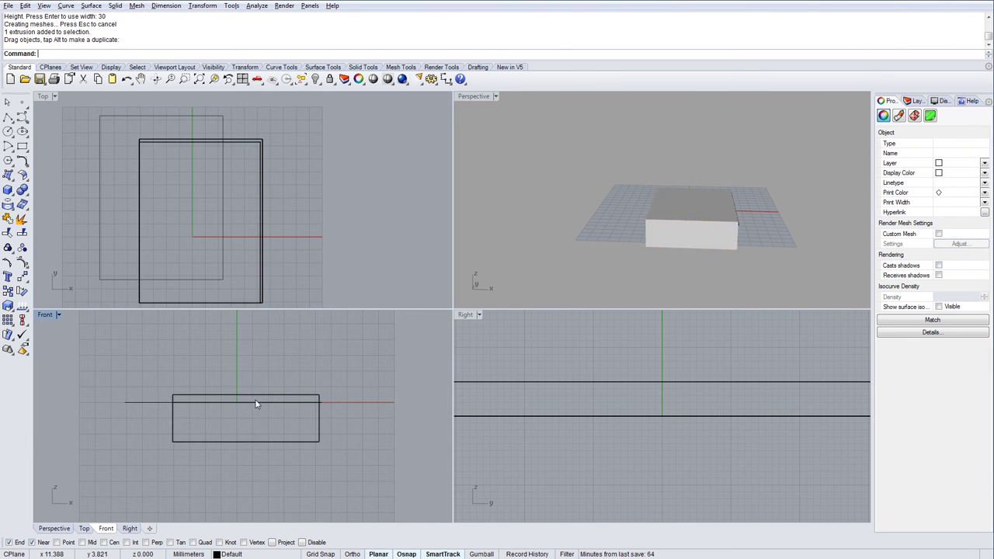
# Step: Delete the leftover construction curve, then select and nudge the box
pyautogui.click(301, 401)
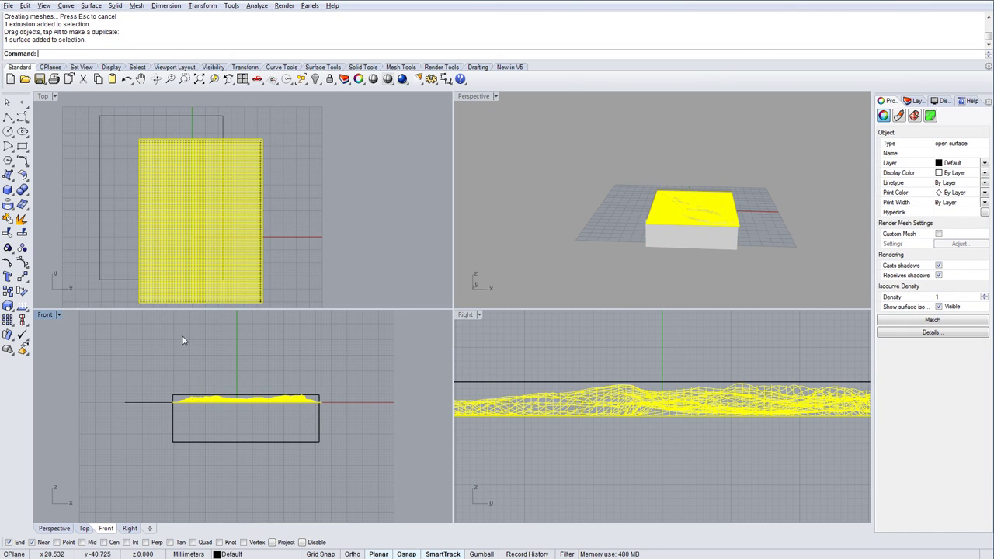
pyautogui.click(146, 402)
pyautogui.press('Delete')
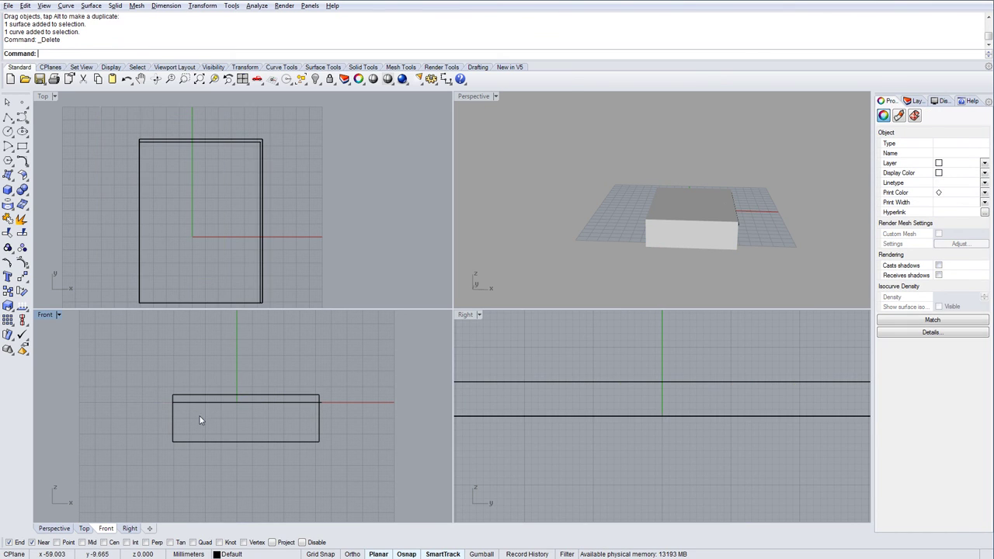
pyautogui.scroll(5, 306, 403)
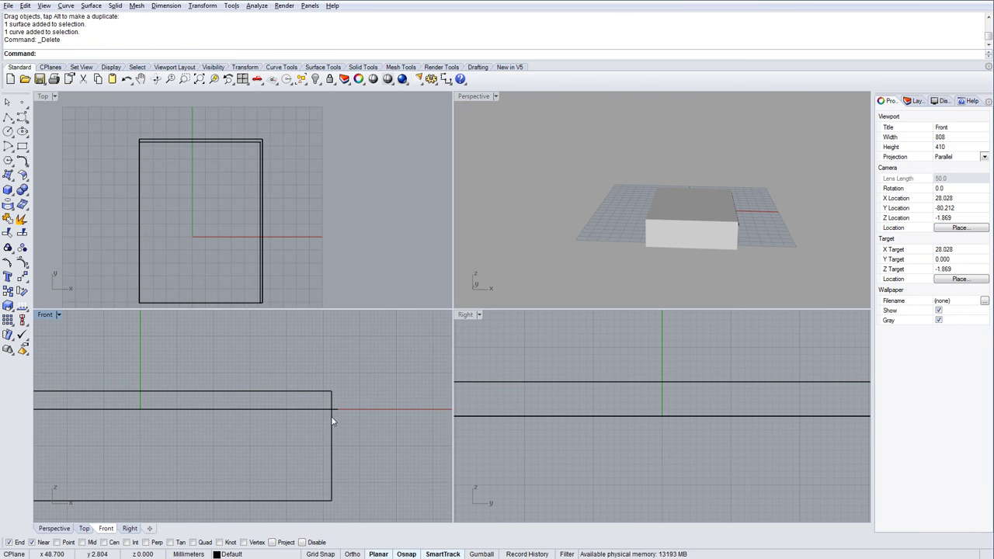
pyautogui.click(333, 425)
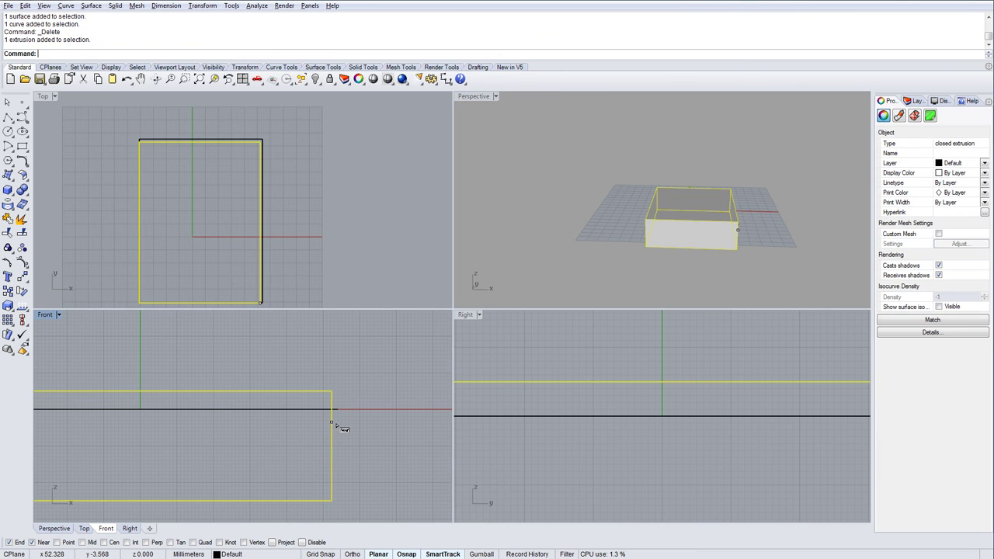
pyautogui.moveTo(332, 423); pyautogui.dragTo(339, 399)
pyautogui.scroll(5, 334, 406)
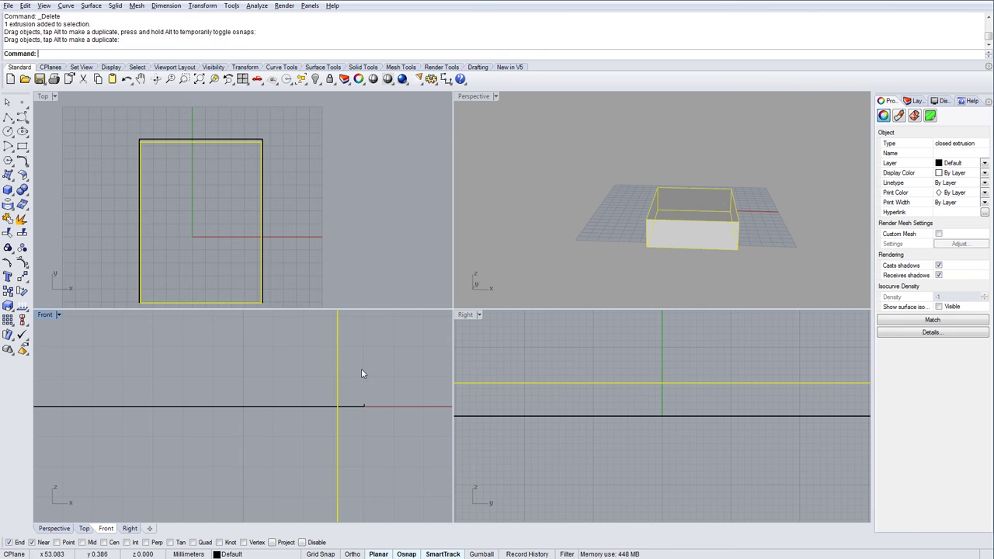
# Step: In the Top view, drag the box's lower-right corner to snap onto the terrain corner
pyautogui.scroll(4, 249, 264)
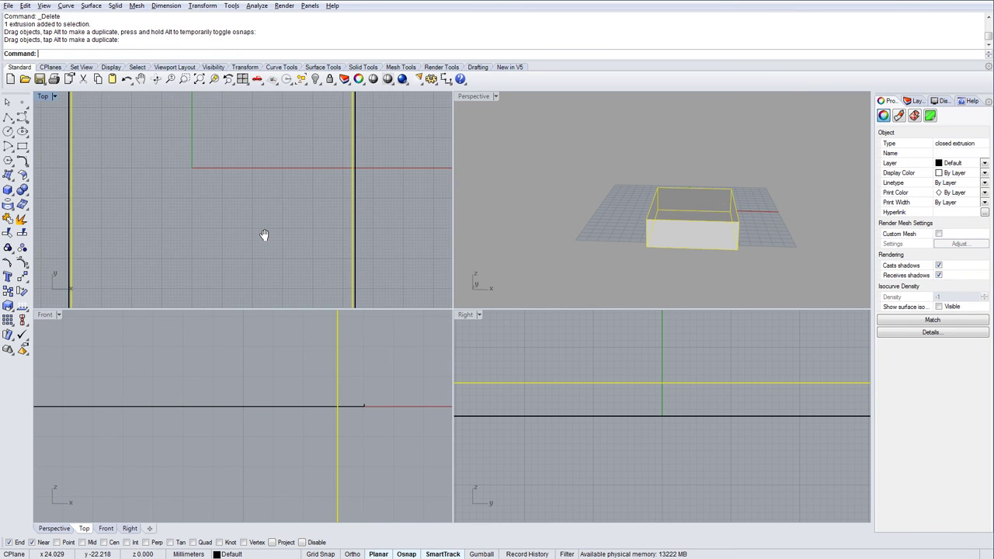
pyautogui.scroll(-6, 332, 256)
pyautogui.scroll(3, 344, 260)
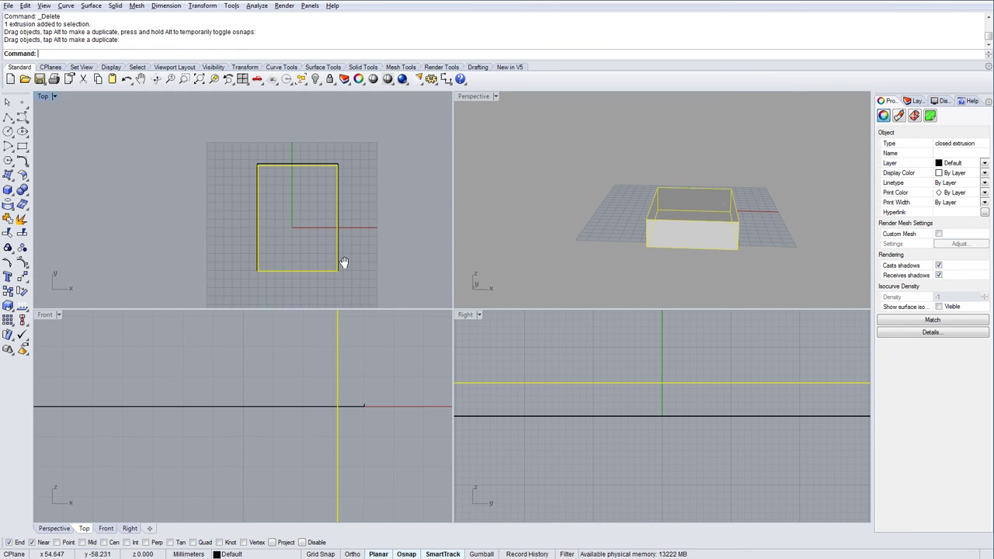
pyautogui.scroll(4, 345, 259)
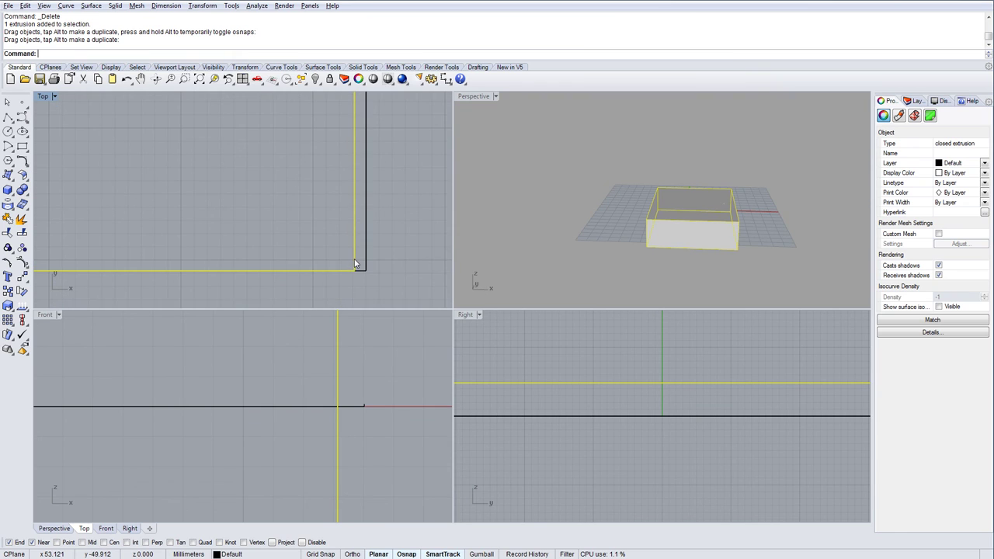
pyautogui.click(360, 291)
pyautogui.moveTo(355, 269)
pyautogui.mouseDown()
pyautogui.moveTo(357, 256)
pyautogui.moveTo(369, 269)
pyautogui.mouseUp()
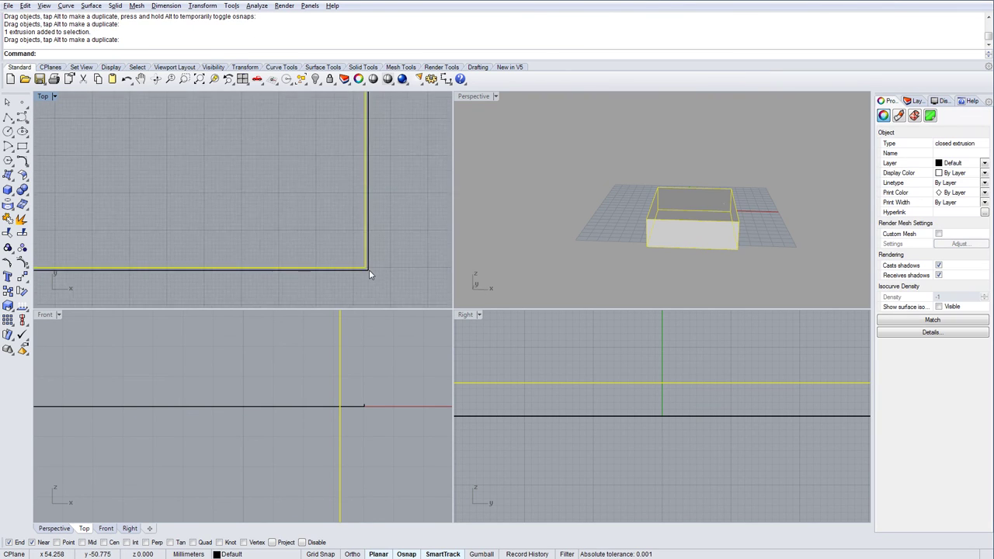
pyautogui.scroll(-5, 369, 270)
pyautogui.scroll(5, 290, 166)
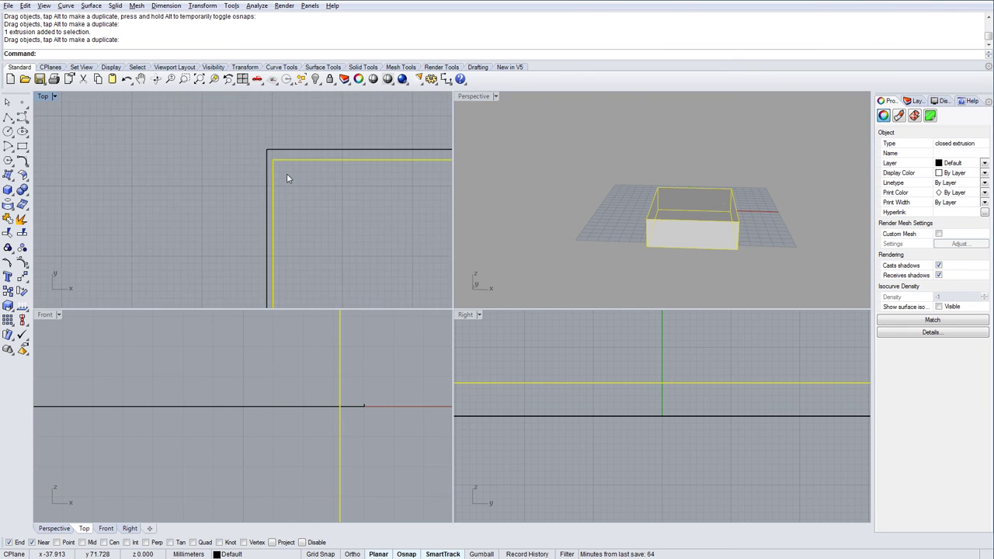
# Step: Maximize the Perspective view and bring the box to the centre of the view
pyautogui.click(715, 258)
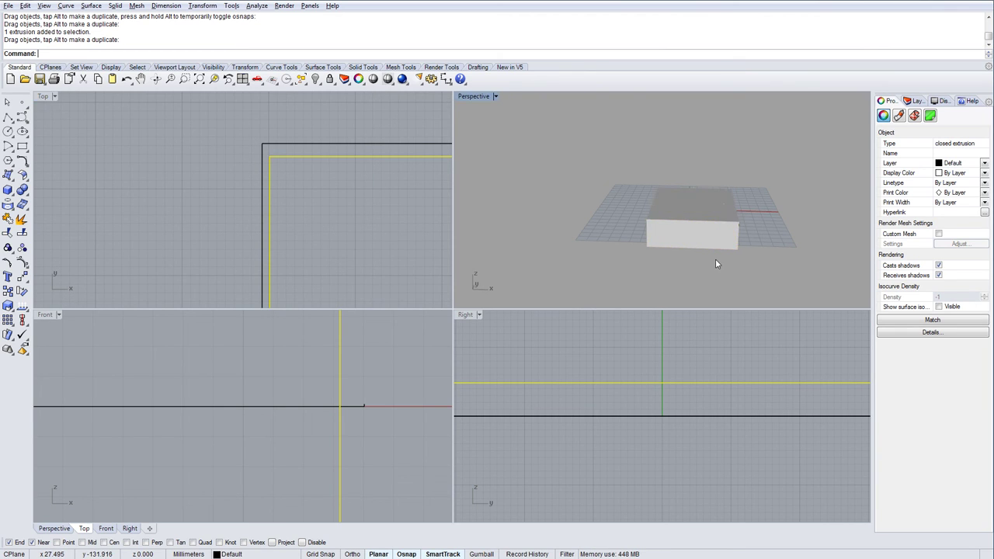
pyautogui.scroll(6, 744, 240)
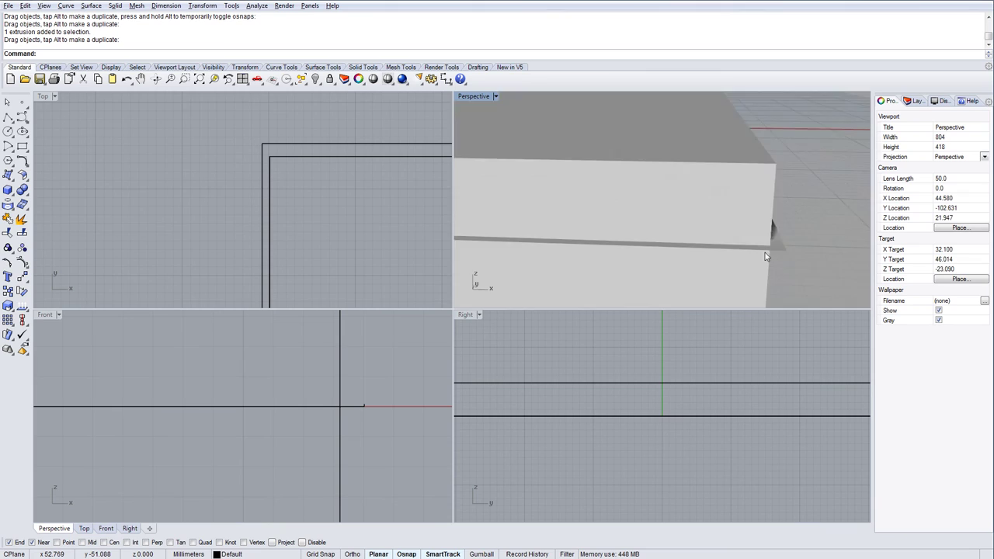
pyautogui.keyDown('shift'); pyautogui.moveTo(765, 252); pyautogui.dragTo(780, 203, button='right'); pyautogui.keyUp('shift')
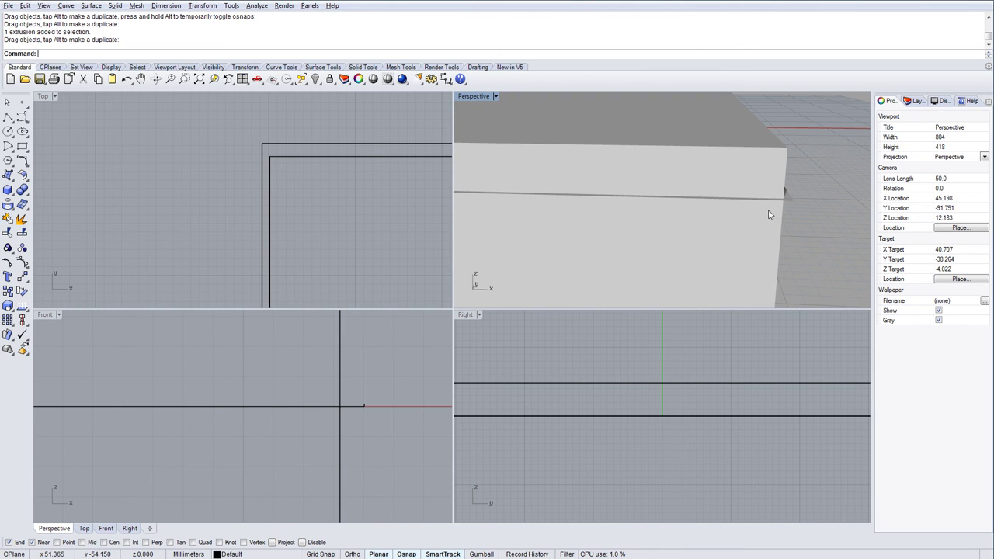
pyautogui.scroll(-1, 775, 208)
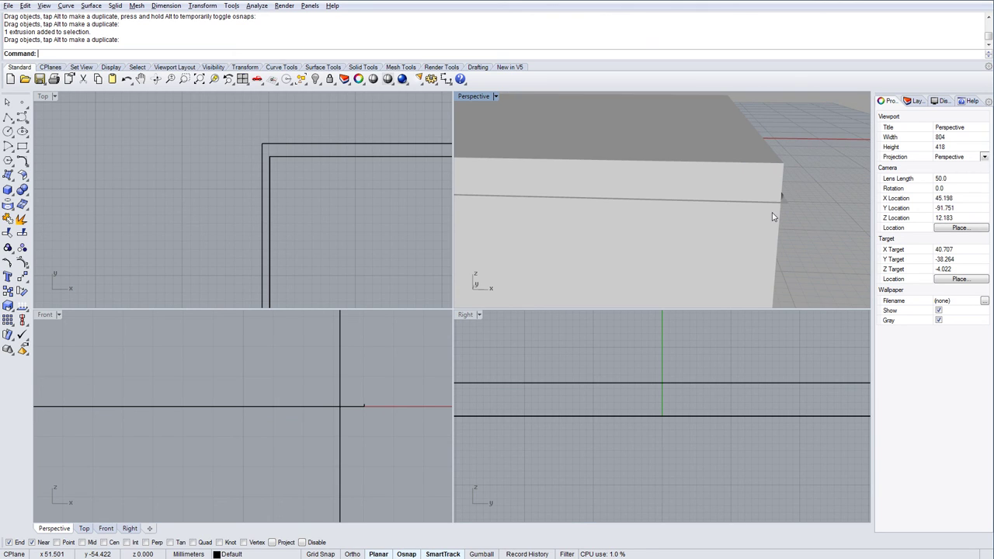
pyautogui.scroll(-1, 753, 220)
pyautogui.doubleClick(475, 96)
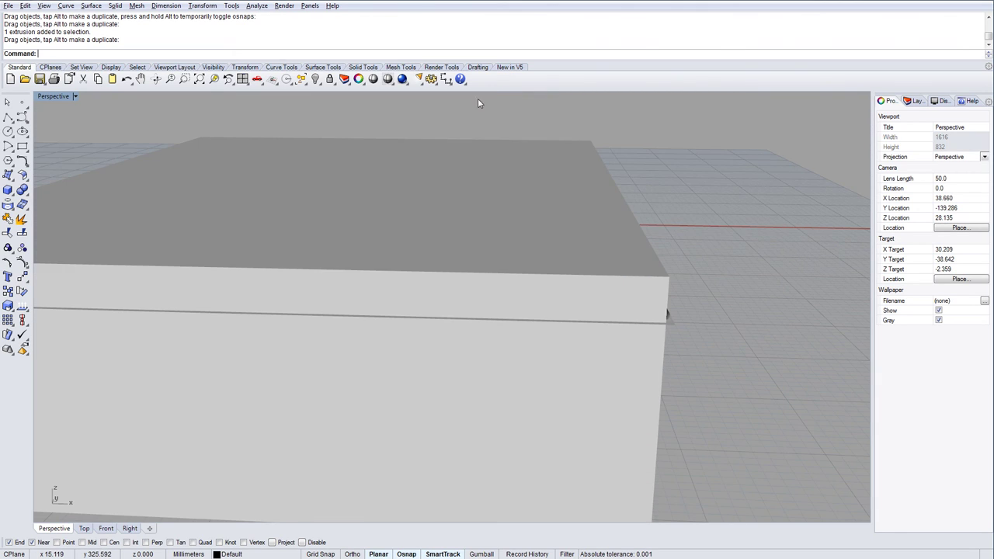
pyautogui.scroll(-5, 349, 316)
pyautogui.keyDown('shift'); pyautogui.moveTo(350, 316); pyautogui.dragTo(413, 308, button='right'); pyautogui.keyUp('shift')
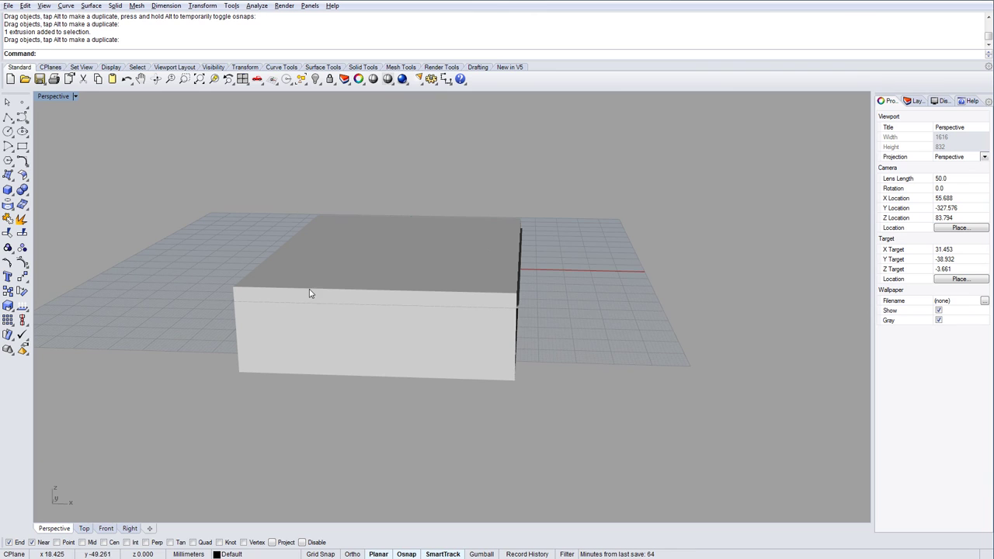
pyautogui.moveTo(253, 299); pyautogui.dragTo(281, 299, button='right')
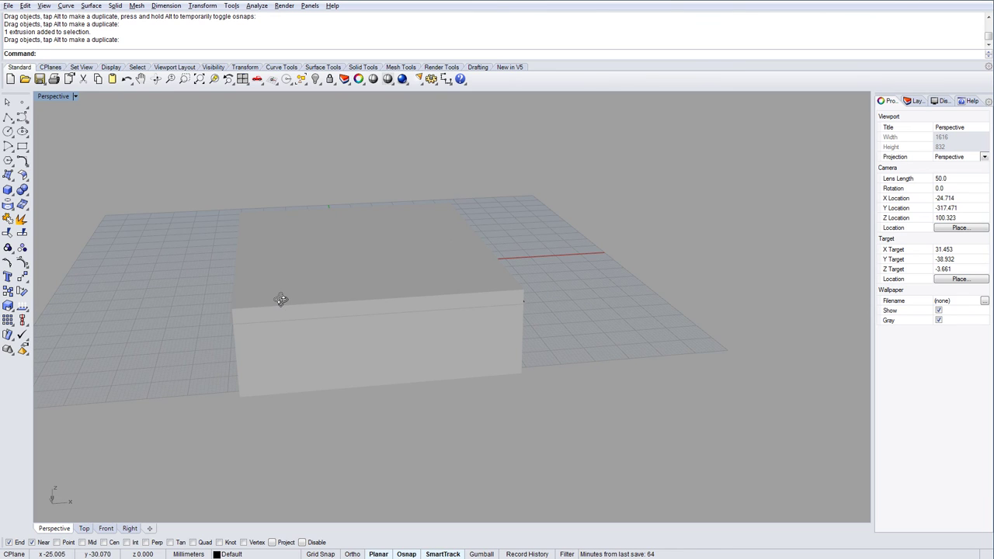
# Step: Switch the Perspective view to Shaded display and look at the box from above
pyautogui.click(60, 97)
pyautogui.click(61, 135)
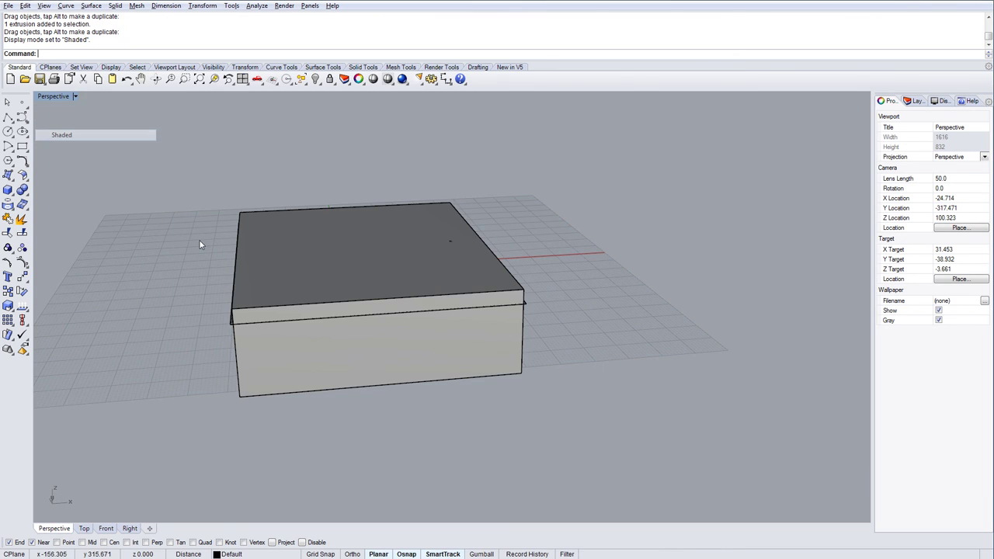
pyautogui.scroll(5, 228, 326)
pyautogui.scroll(4, 218, 324)
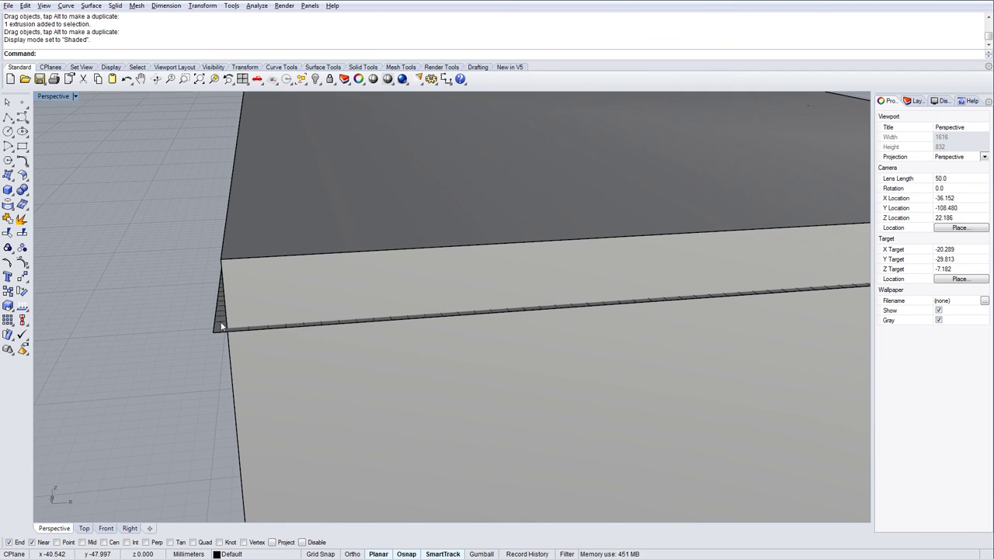
pyautogui.scroll(-8, 264, 316)
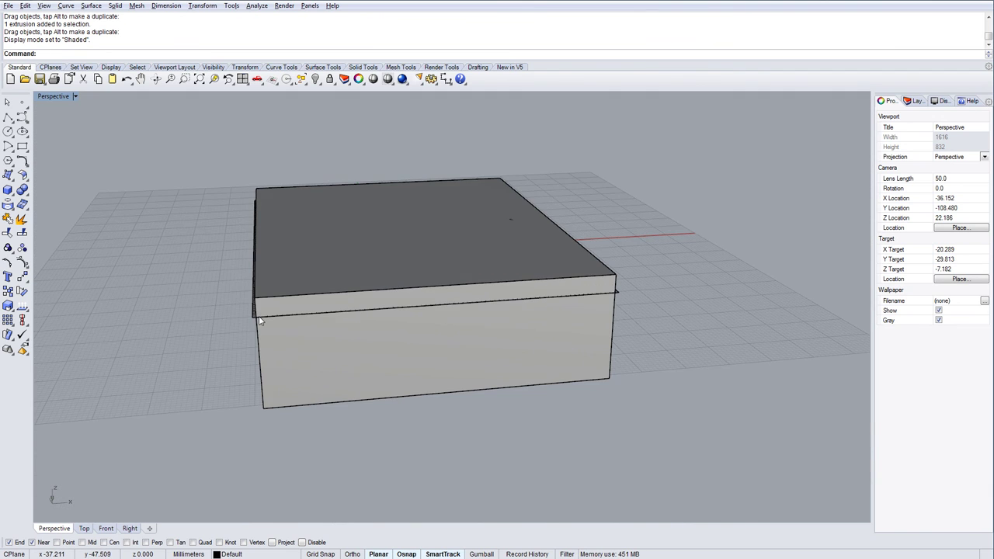
pyautogui.moveTo(394, 311); pyautogui.dragTo(306, 264, button='right')
pyautogui.scroll(6, 285, 279)
pyautogui.scroll(-6, 301, 275)
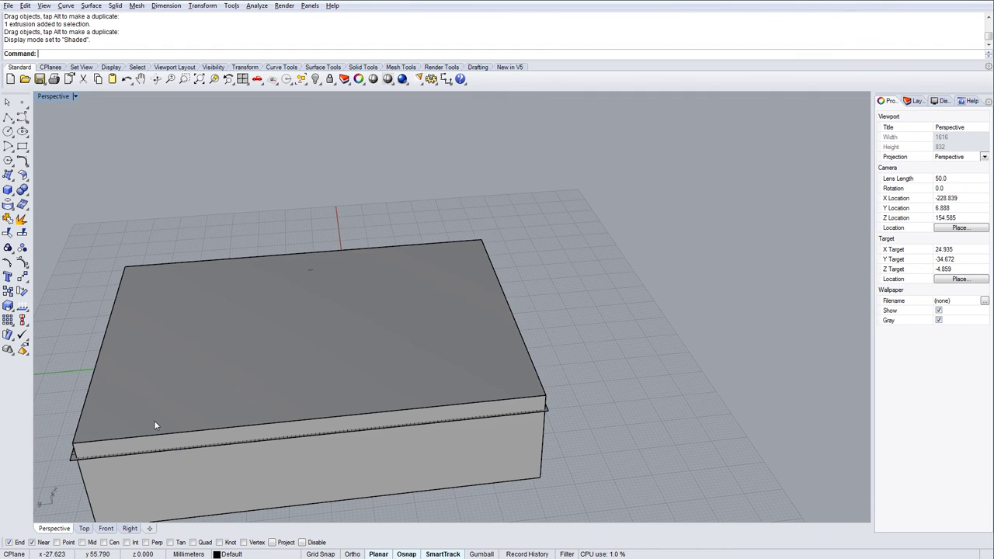
# Step: Nudge the box slightly, then deselect it and lower the viewing angle
pyautogui.click(330, 455)
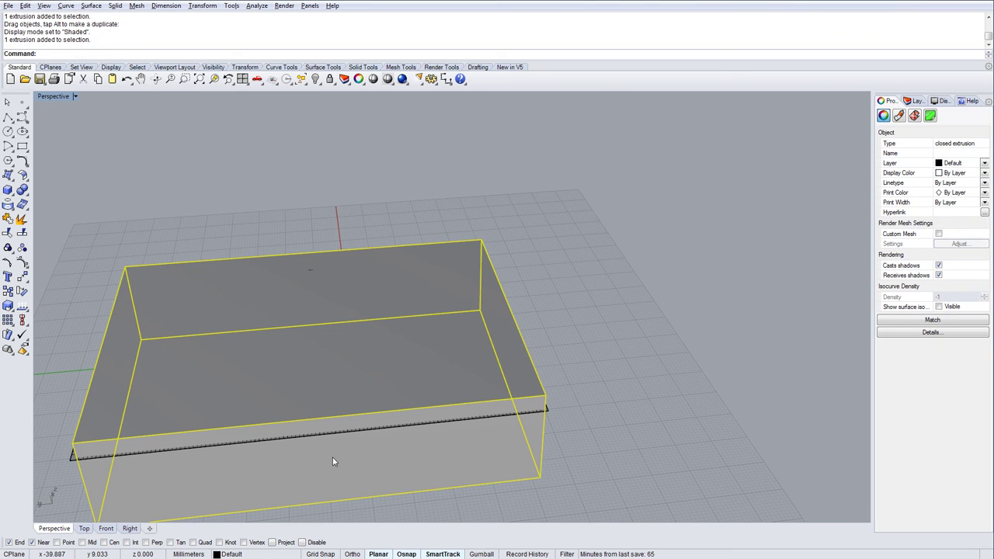
pyautogui.moveTo(333, 462); pyautogui.dragTo(333, 455)
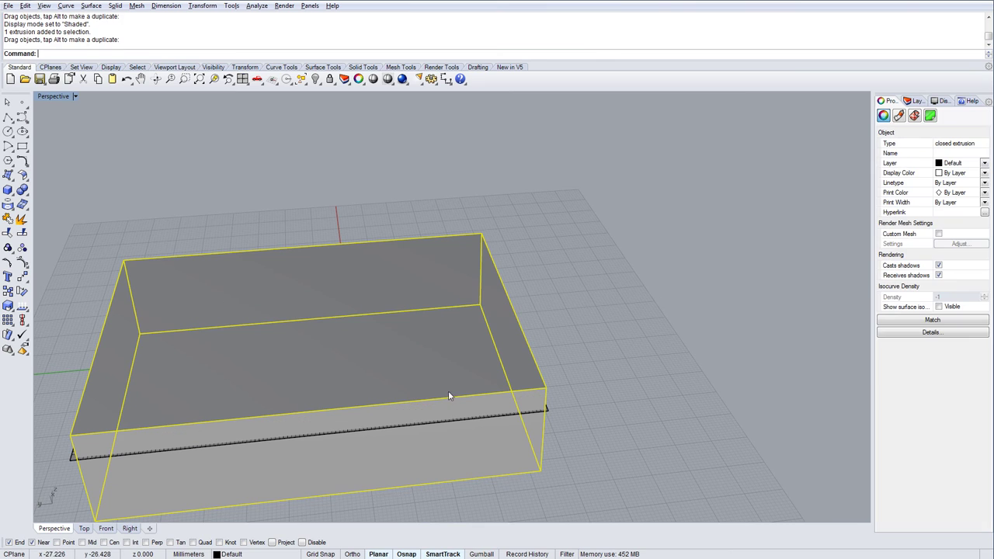
pyautogui.click(681, 402)
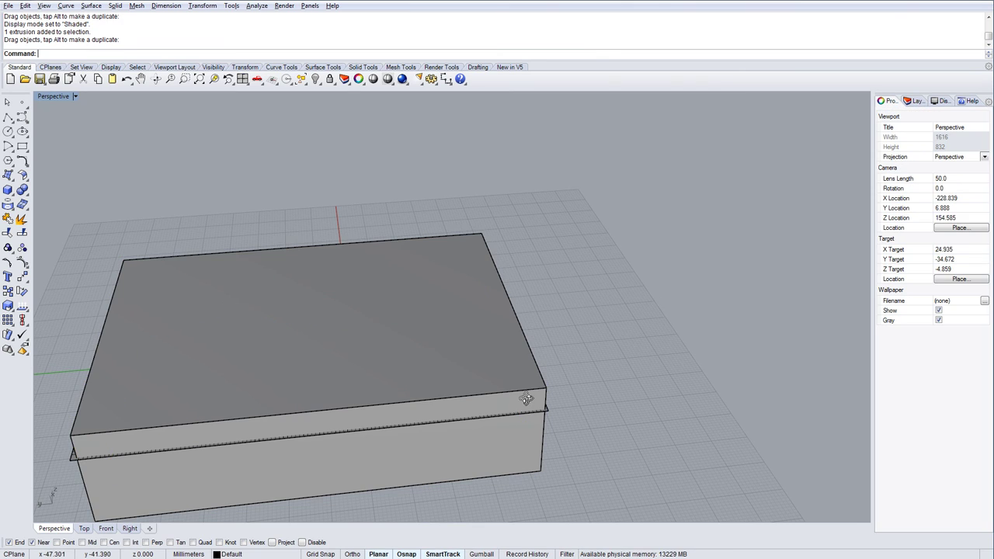
pyautogui.moveTo(527, 400); pyautogui.dragTo(527, 398, button='right')
# Step: Set the Perspective view to X-Ray and frame the terrain running through the box
pyautogui.click(72, 96)
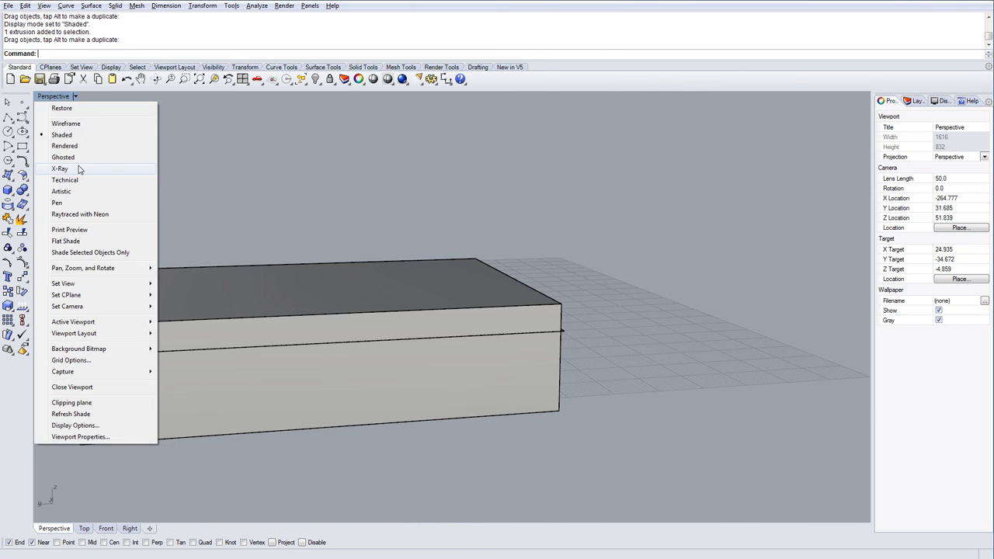
pyautogui.click(79, 168)
pyautogui.moveTo(411, 404); pyautogui.dragTo(408, 379, button='right')
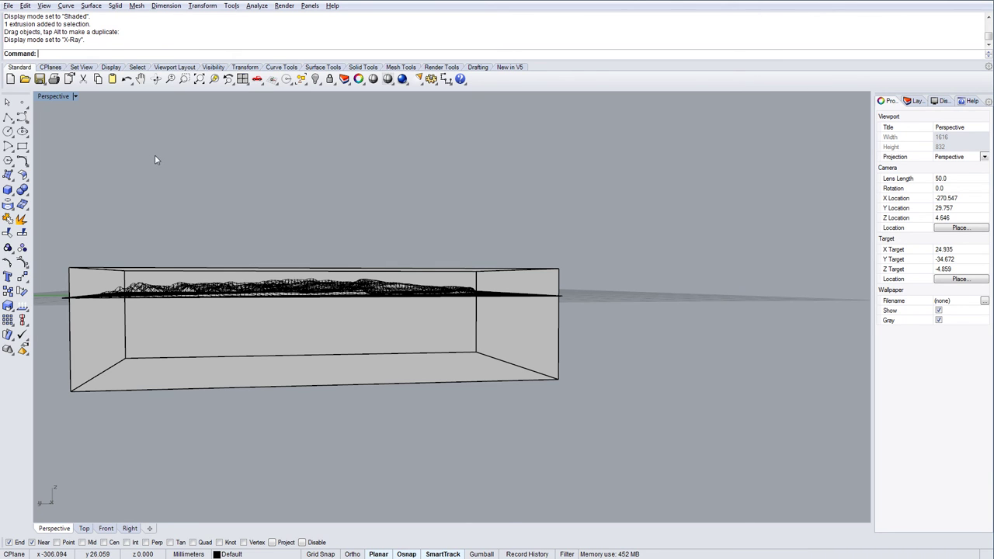
pyautogui.moveTo(159, 215); pyautogui.dragTo(224, 281, button='right')
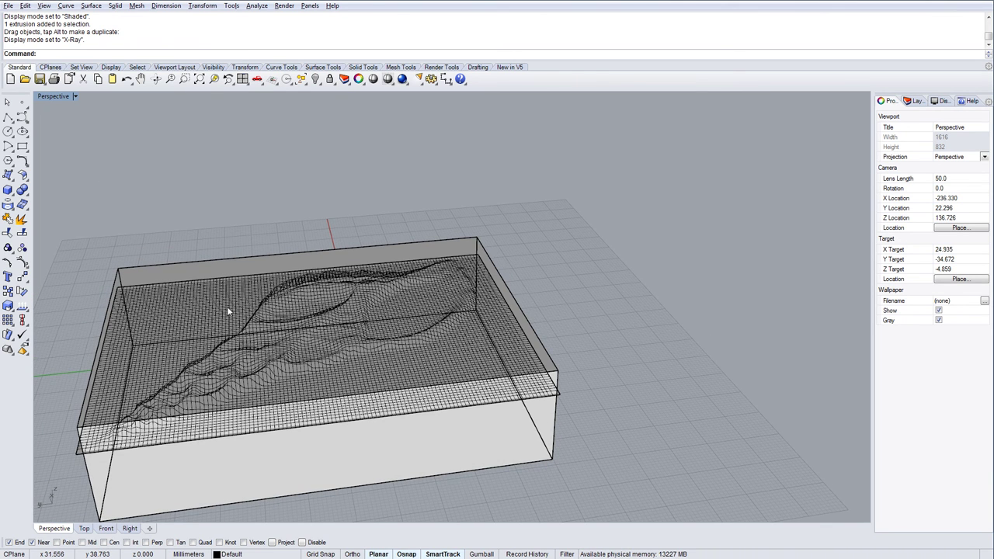
pyautogui.scroll(2, 92, 459)
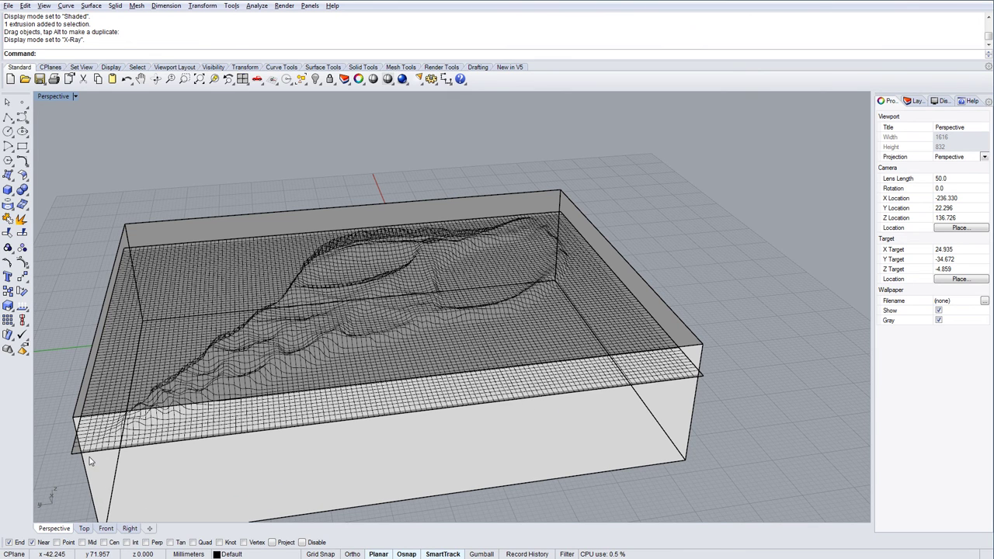
pyautogui.keyDown('shift'); pyautogui.moveTo(161, 398); pyautogui.dragTo(246, 360, button='right'); pyautogui.keyUp('shift')
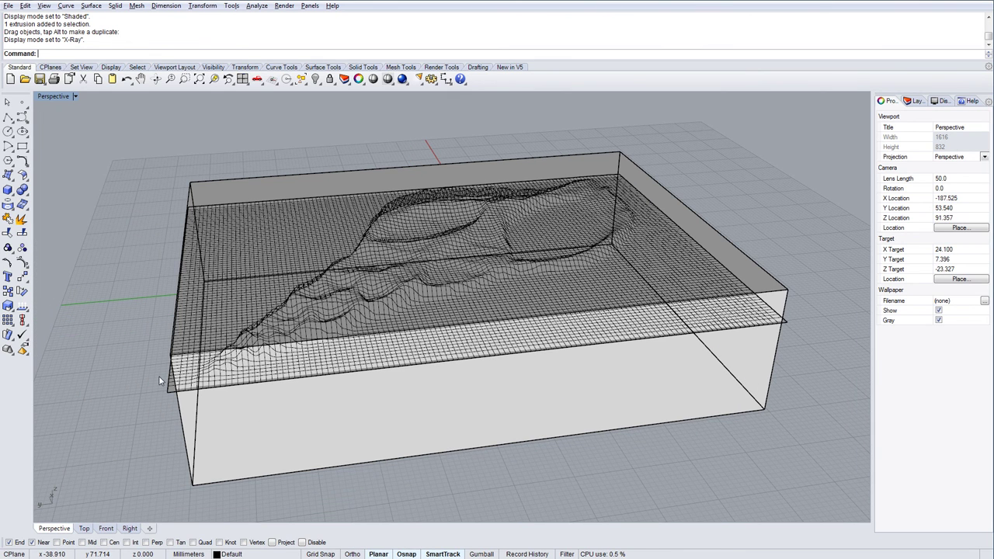
# Step: Trim away the top of the box using the terrain surface as cutter
pyautogui.click(10, 235)
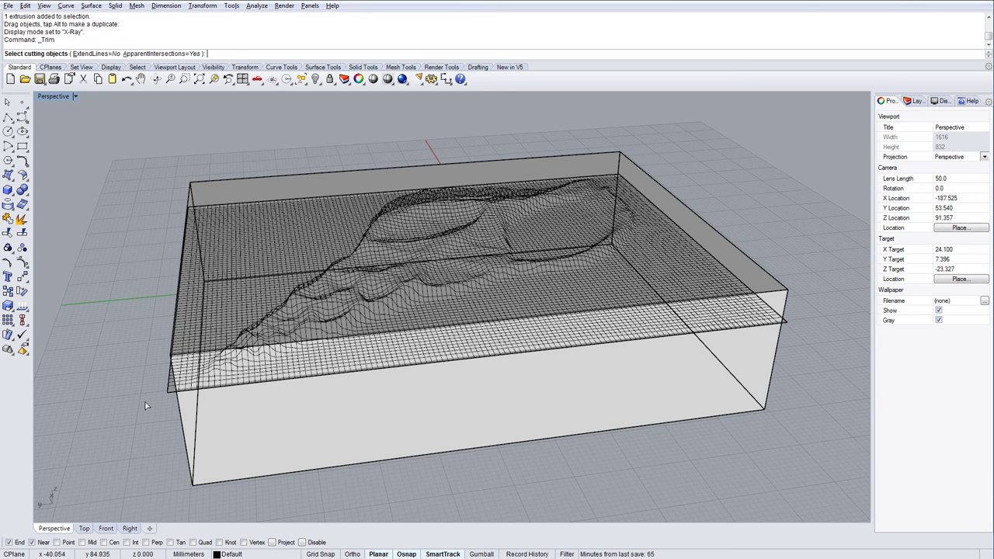
pyautogui.click(169, 394)
pyautogui.press('Return')
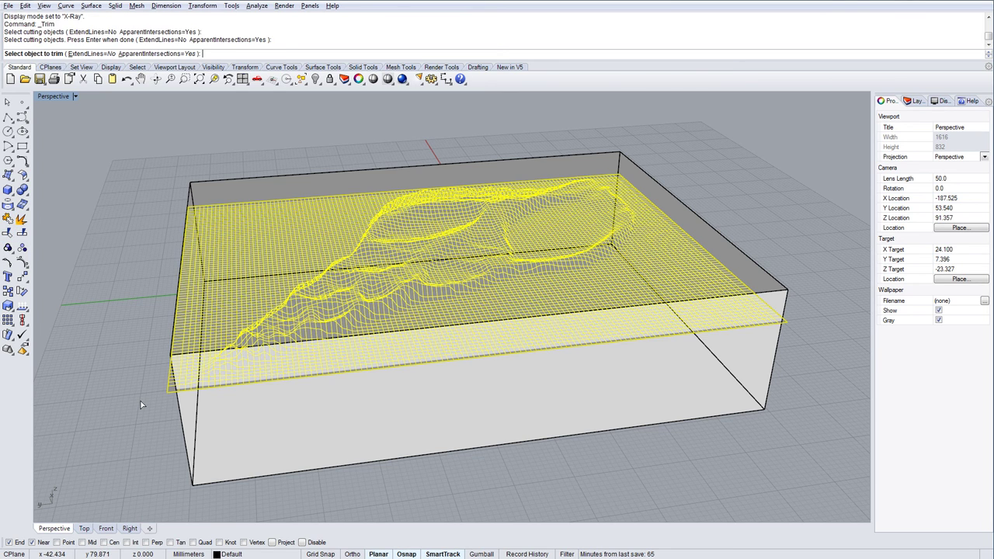
pyautogui.click(205, 184)
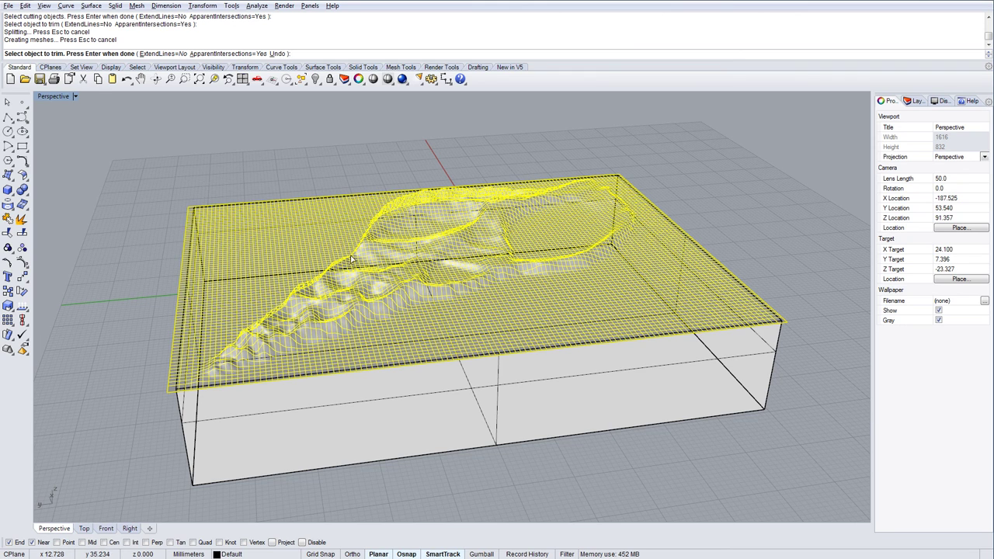
pyautogui.press('Return')
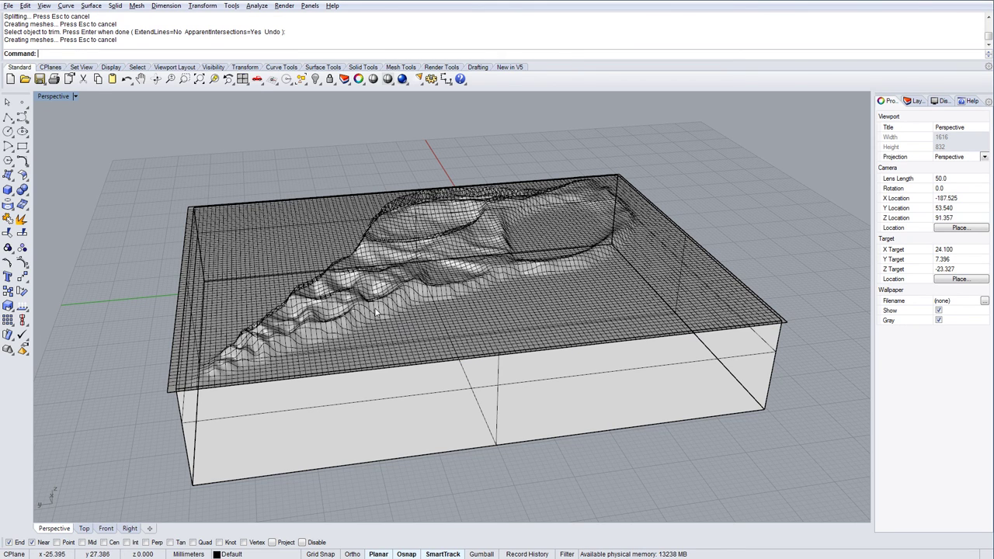
# Step: Trim off the terrain's overhang outside the box, using the box as cutter
pyautogui.scroll(5, 173, 395)
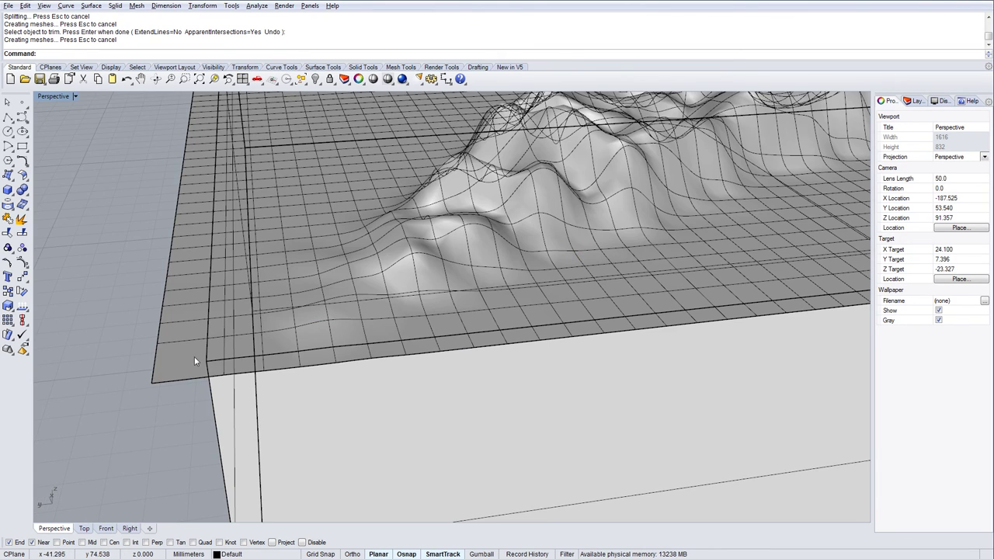
pyautogui.click(199, 329)
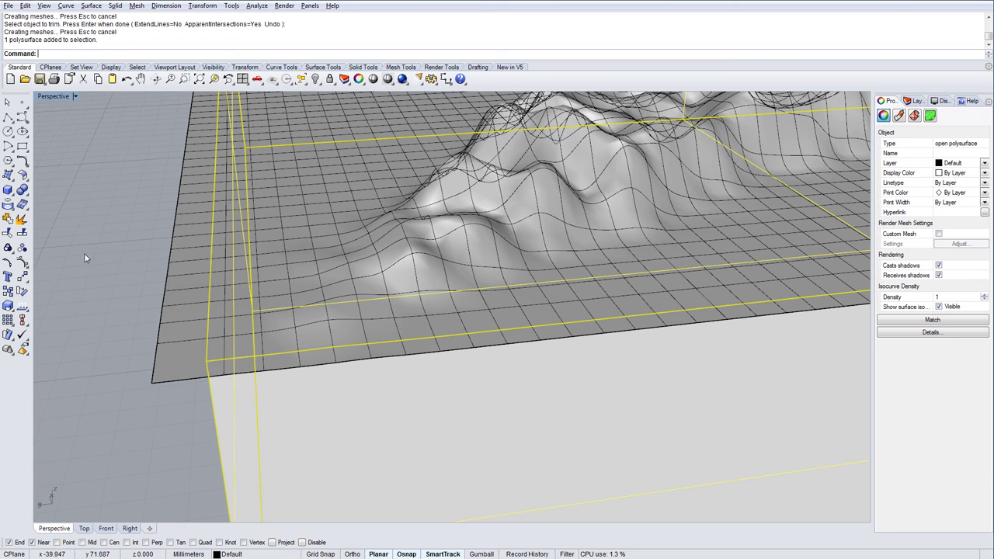
pyautogui.click(9, 233)
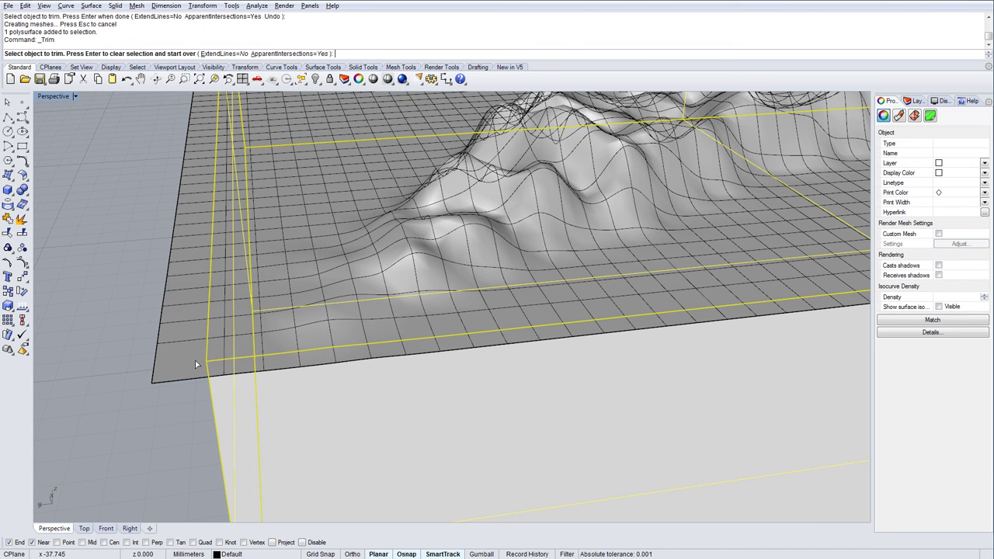
pyautogui.click(195, 365)
pyautogui.scroll(-10, 195, 366)
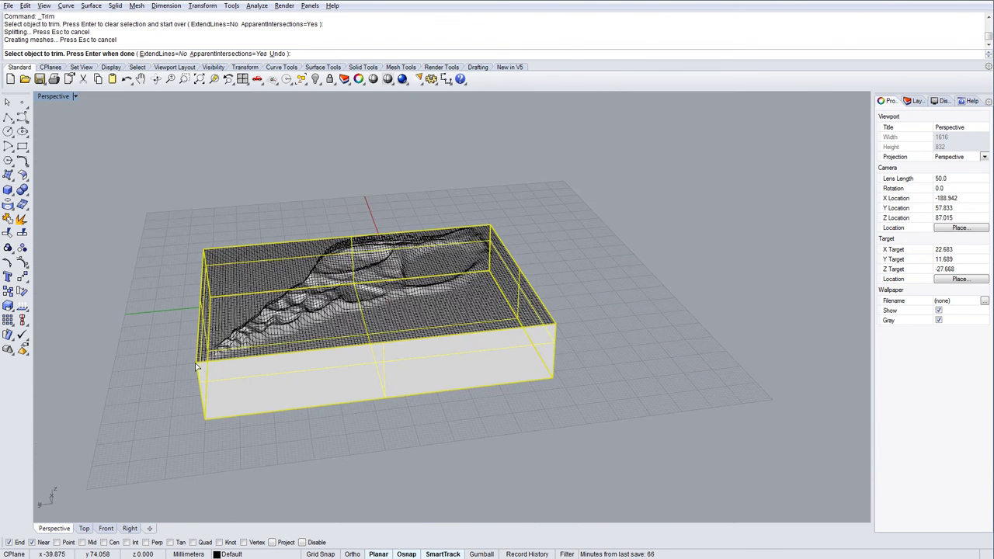
pyautogui.scroll(5, 195, 335)
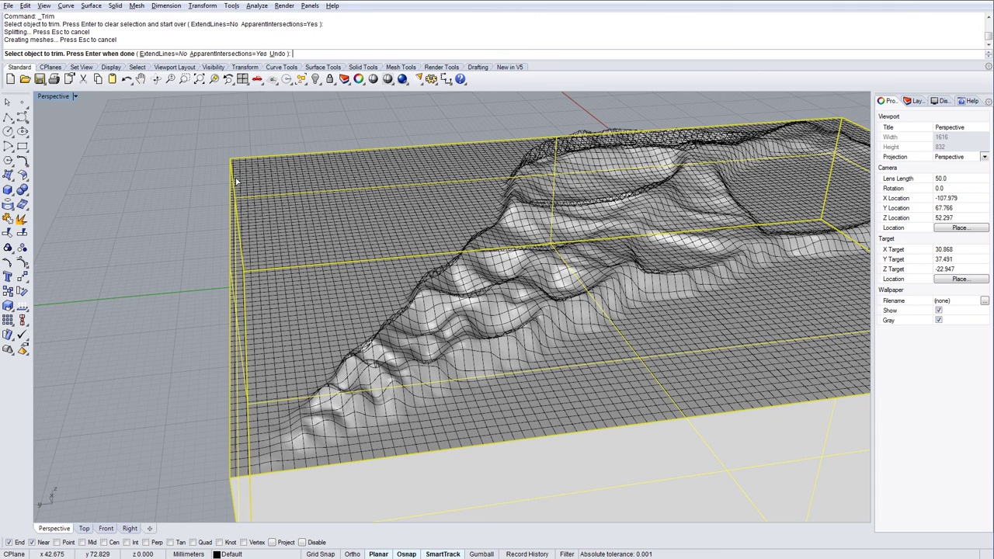
pyautogui.scroll(-5, 237, 180)
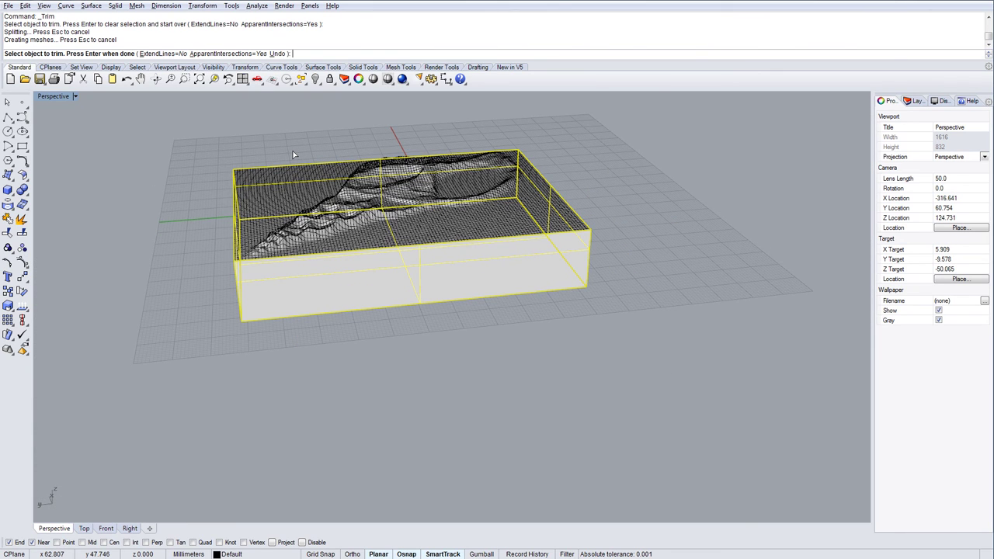
# Step: End the trim, then join the trimmed terrain surface and box into one closed solid
pyautogui.press('Return')
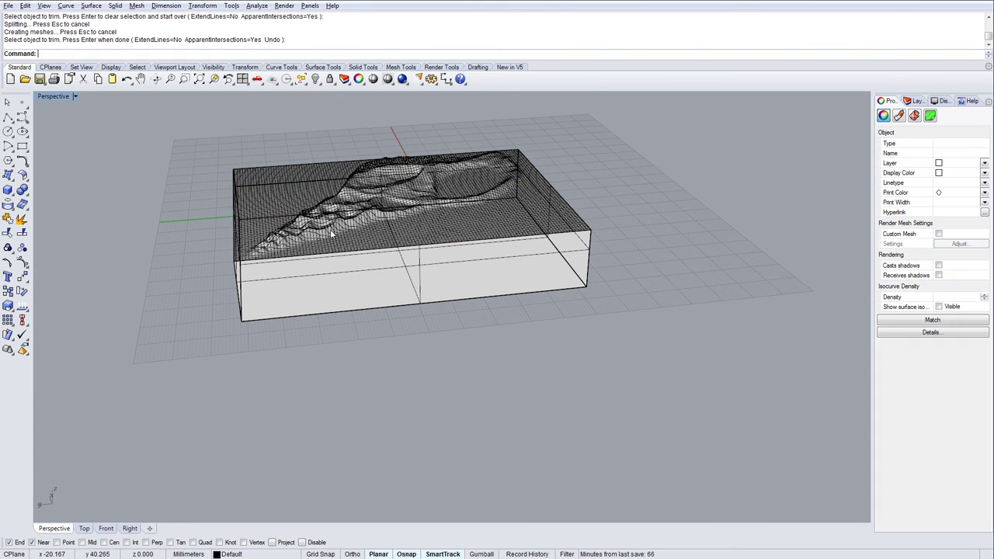
pyautogui.click(334, 233)
pyautogui.click(336, 273)
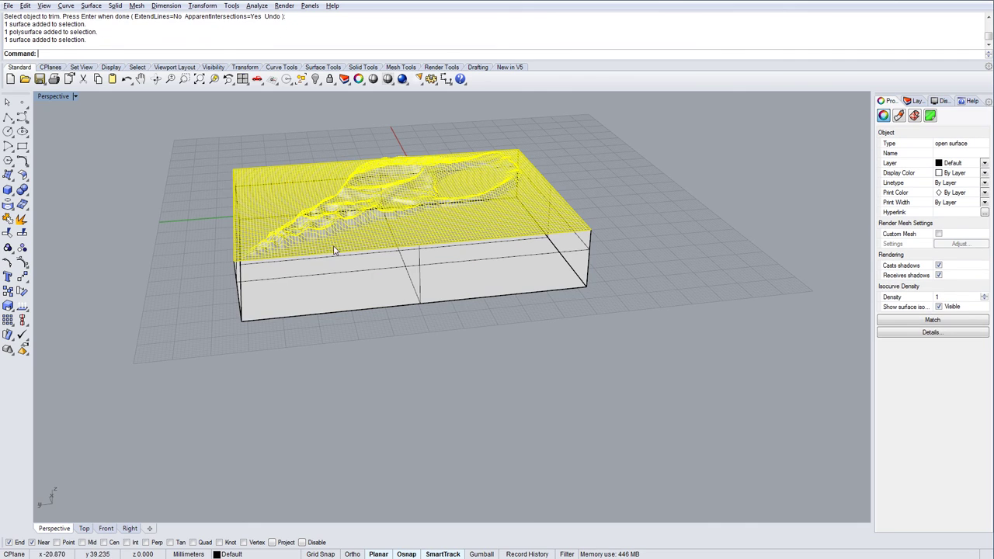
pyautogui.click(333, 265)
pyautogui.keyDown('shift'); pyautogui.click(329, 273); pyautogui.keyUp('shift')
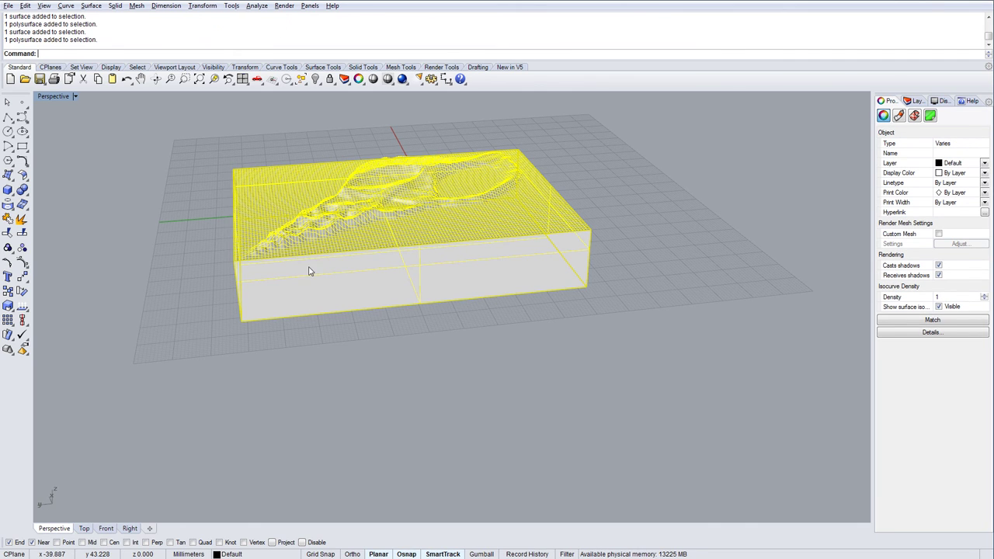
pyautogui.click(7, 219)
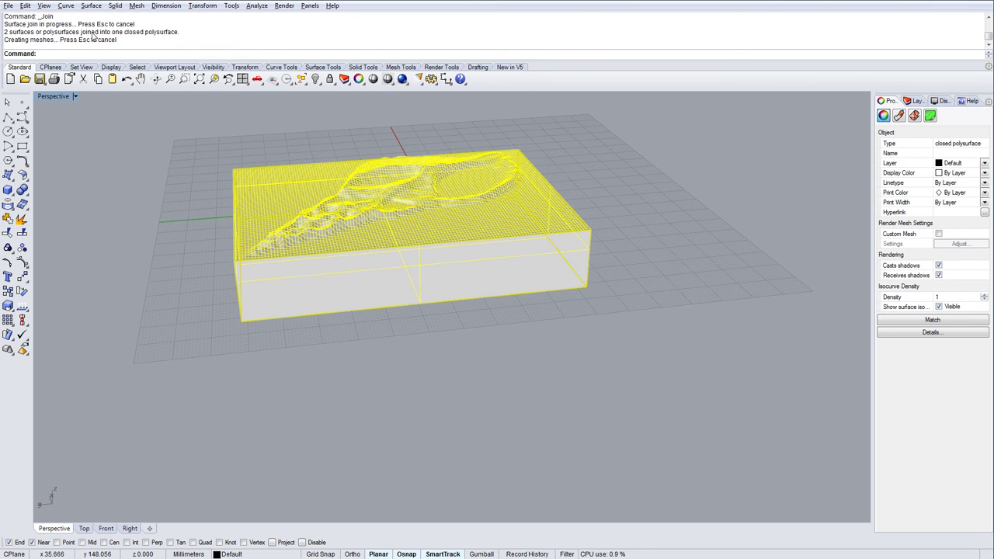
pyautogui.click(383, 337)
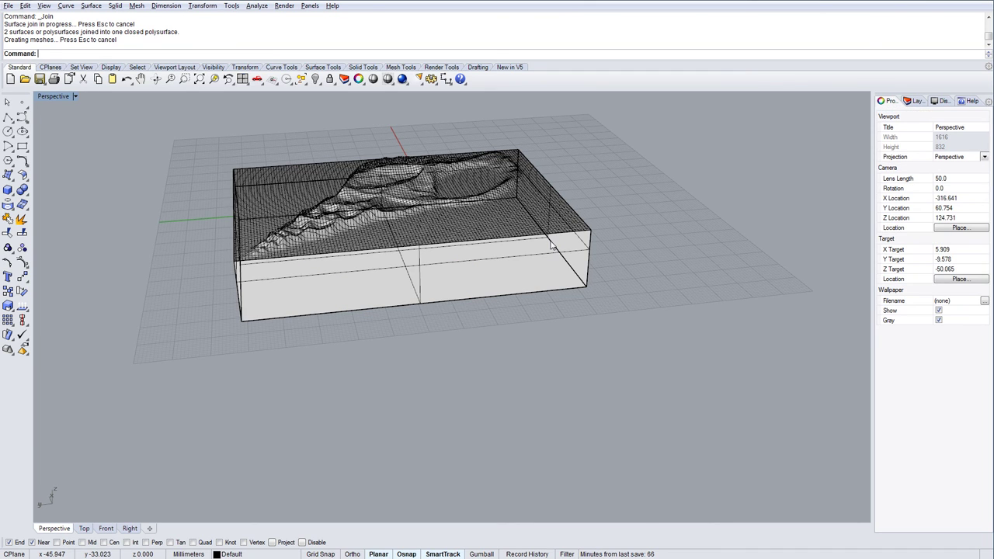
# Step: Orbit the Perspective view around the block to a high view looking down on the relief
pyautogui.scroll(3, 553, 242)
pyautogui.scroll(-5, 560, 242)
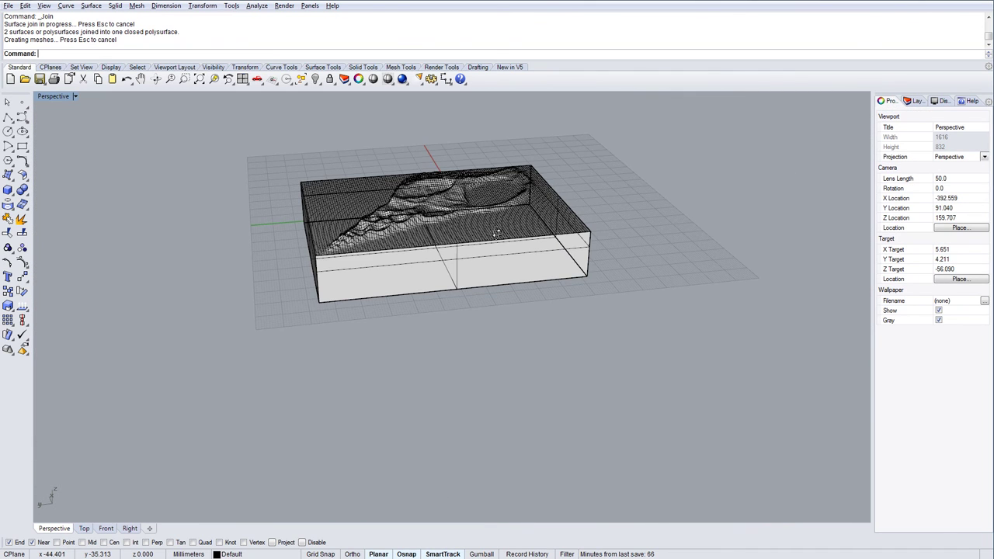
pyautogui.moveTo(496, 233)
pyautogui.mouseDown(button='right')
pyautogui.moveTo(486, 208)
pyautogui.moveTo(491, 234)
pyautogui.mouseUp(button='right')
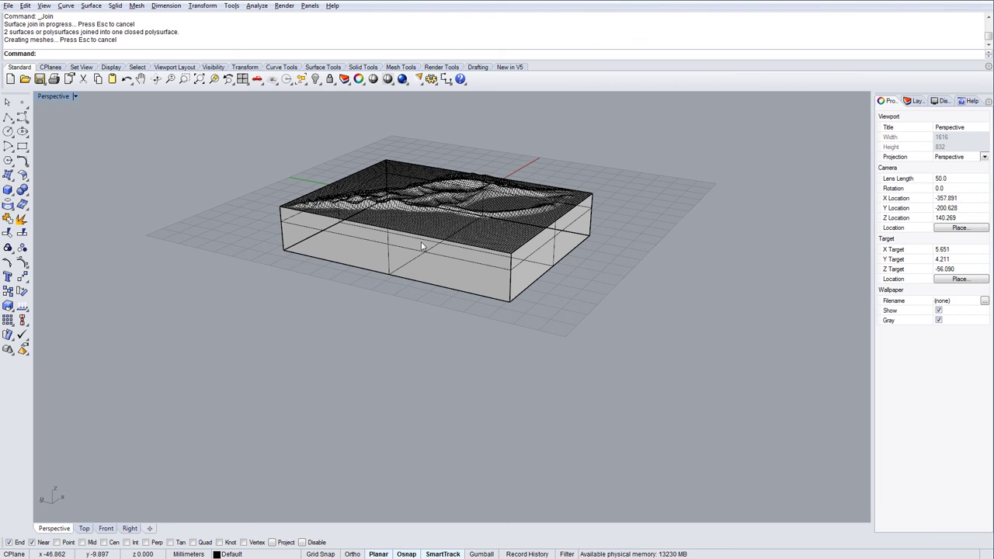
pyautogui.moveTo(497, 228); pyautogui.dragTo(407, 222, button='right')
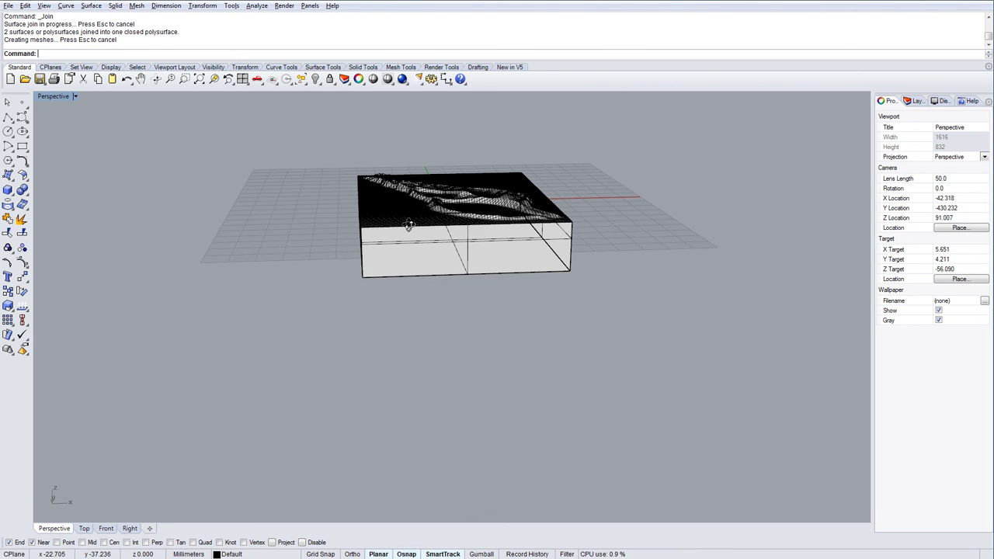
pyautogui.moveTo(361, 271); pyautogui.dragTo(365, 311, button='right')
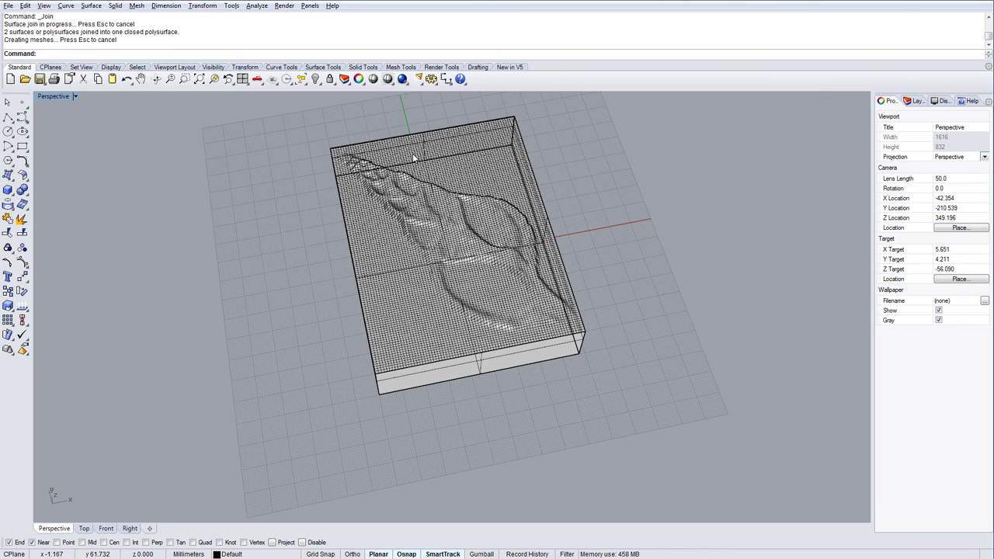
# Step: Switch the Perspective view to Rendered display and orbit to a near-top view of the relief
pyautogui.click(51, 95)
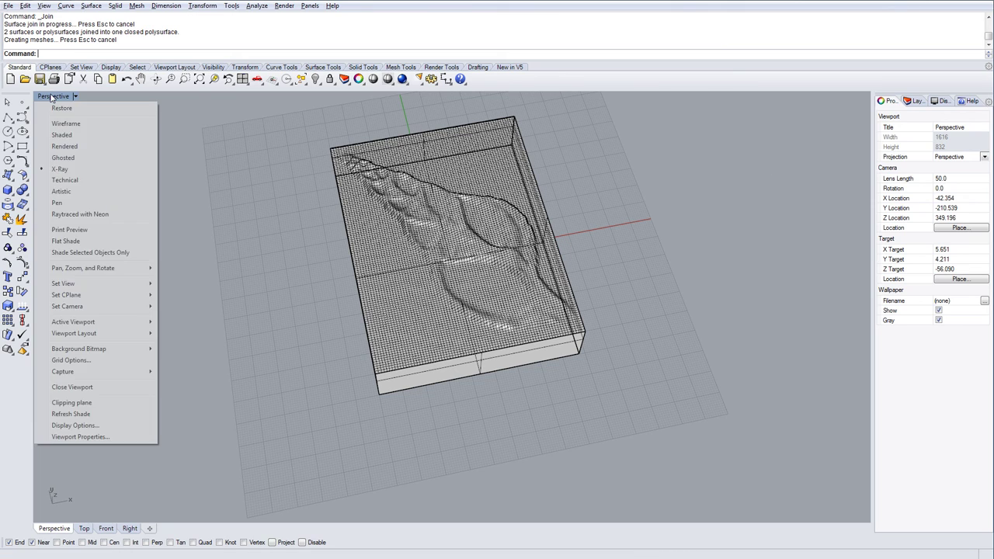
pyautogui.click(65, 147)
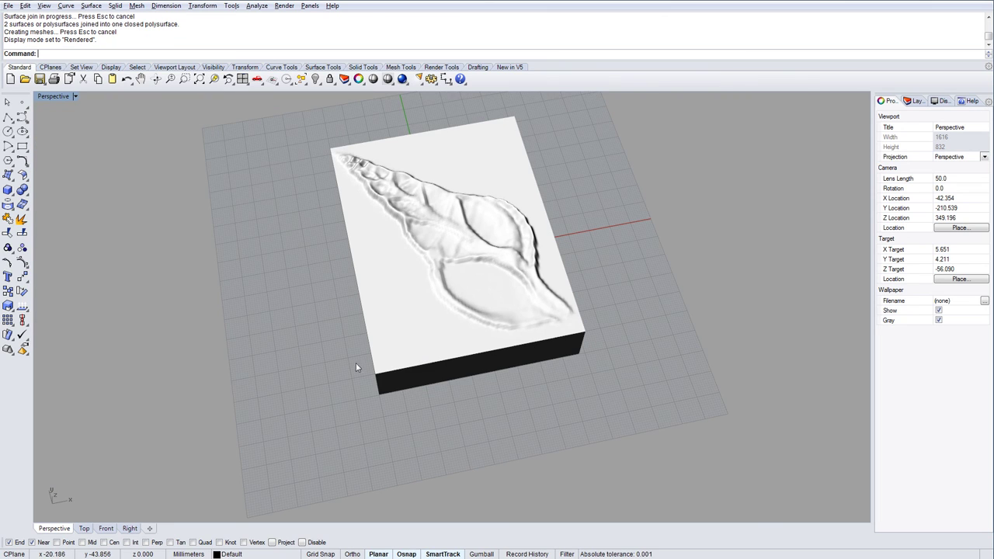
pyautogui.moveTo(316, 337); pyautogui.dragTo(343, 296, button='right')
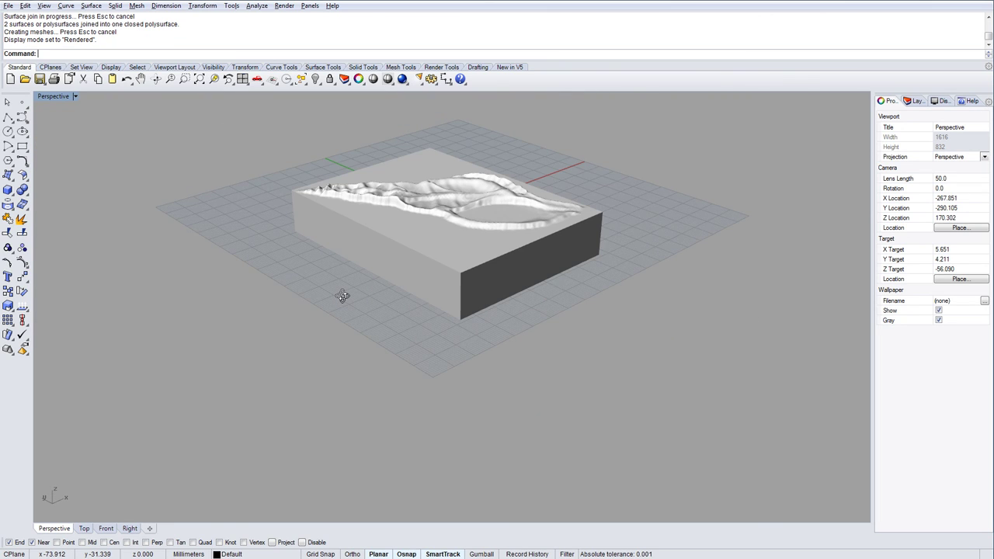
pyautogui.scroll(5, 343, 296)
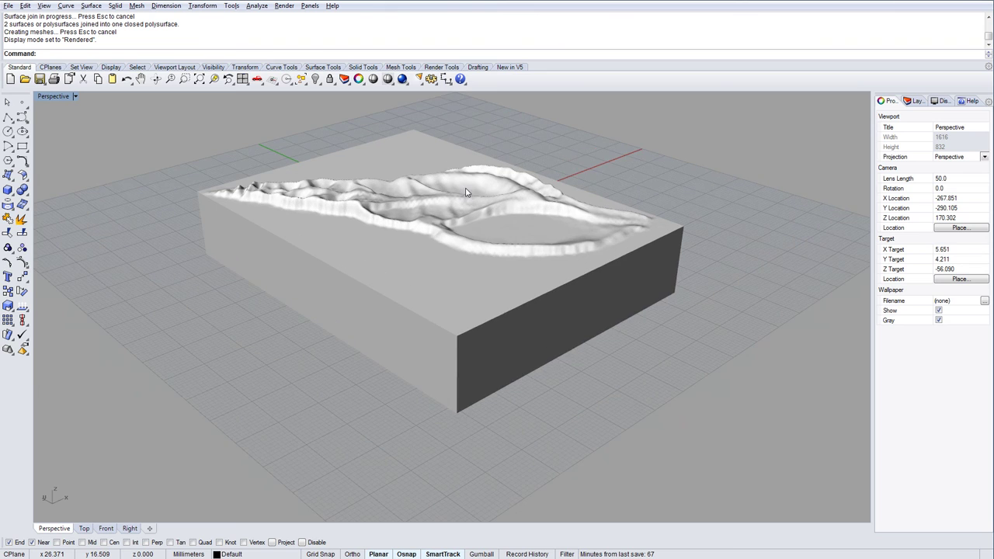
pyautogui.moveTo(461, 255); pyautogui.dragTo(447, 277, button='right')
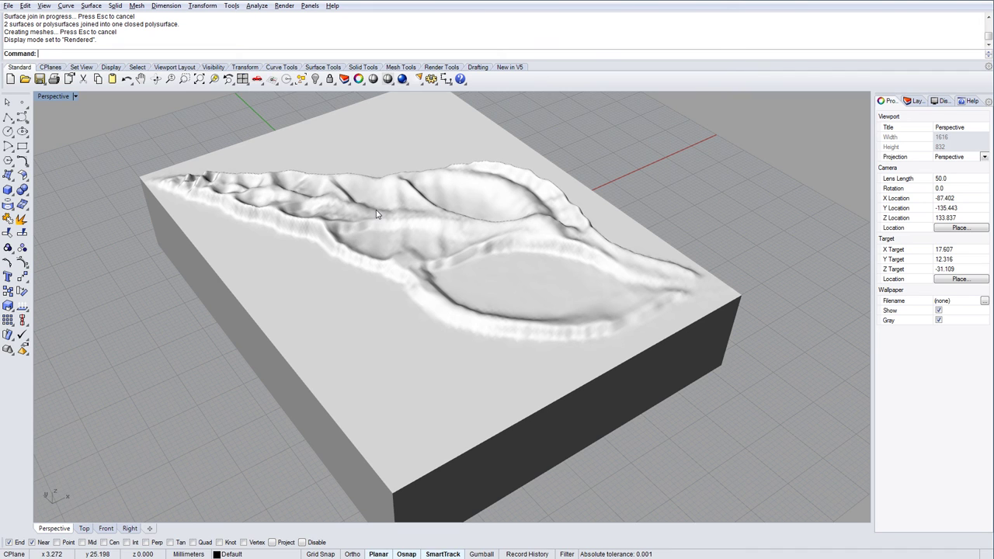
pyautogui.scroll(-4, 457, 247)
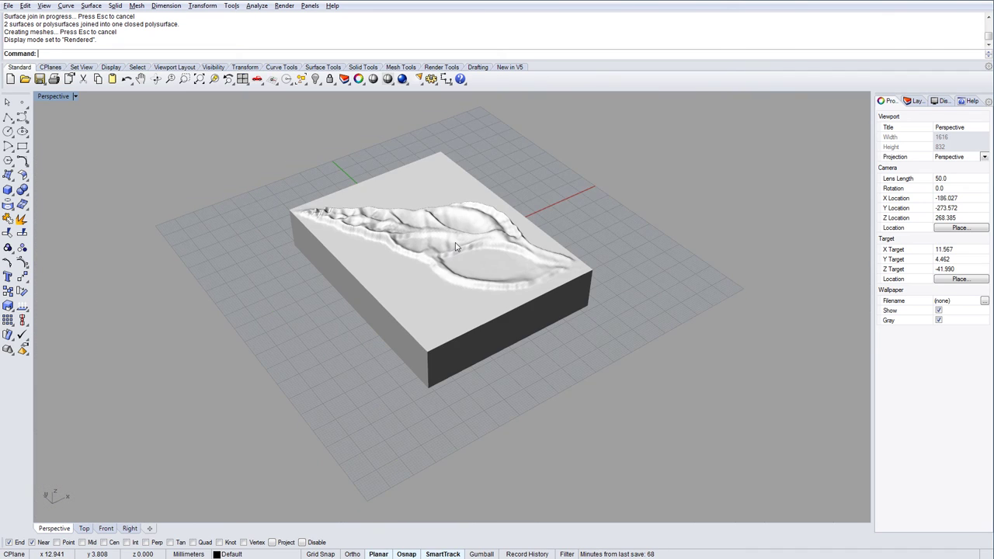
pyautogui.moveTo(457, 247); pyautogui.dragTo(448, 307, button='right')
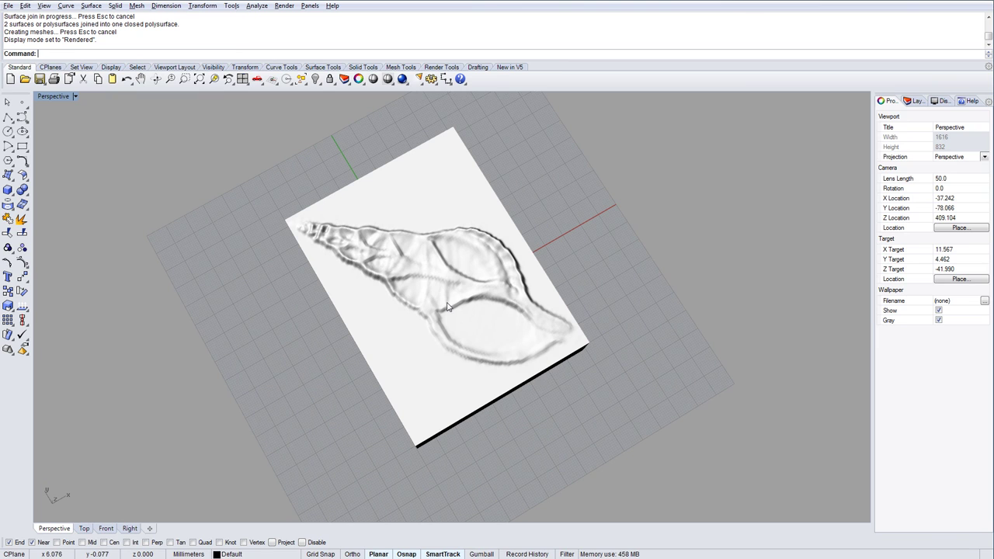
pyautogui.scroll(5, 409, 281)
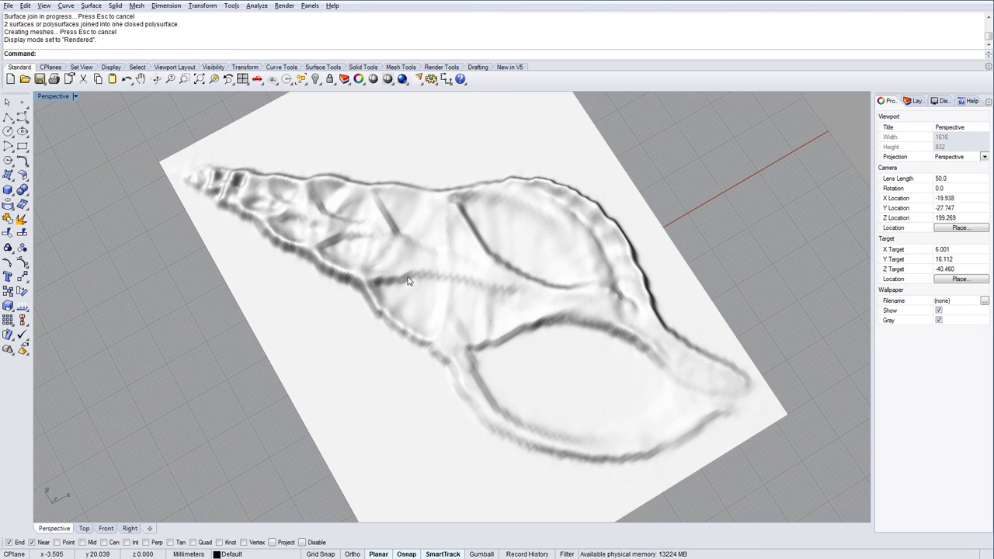
pyautogui.scroll(-5, 408, 281)
pyautogui.moveTo(427, 293); pyautogui.dragTo(440, 262, button='right')
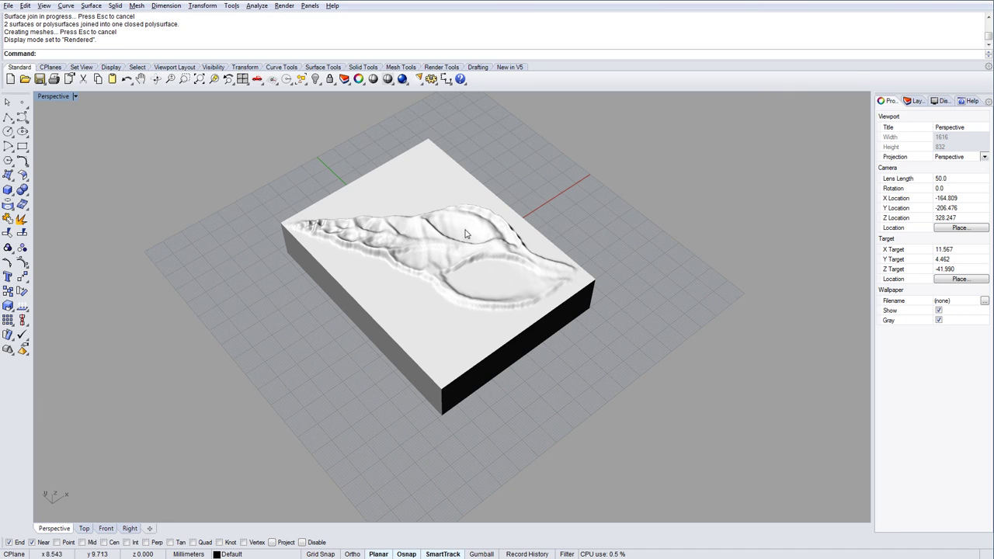